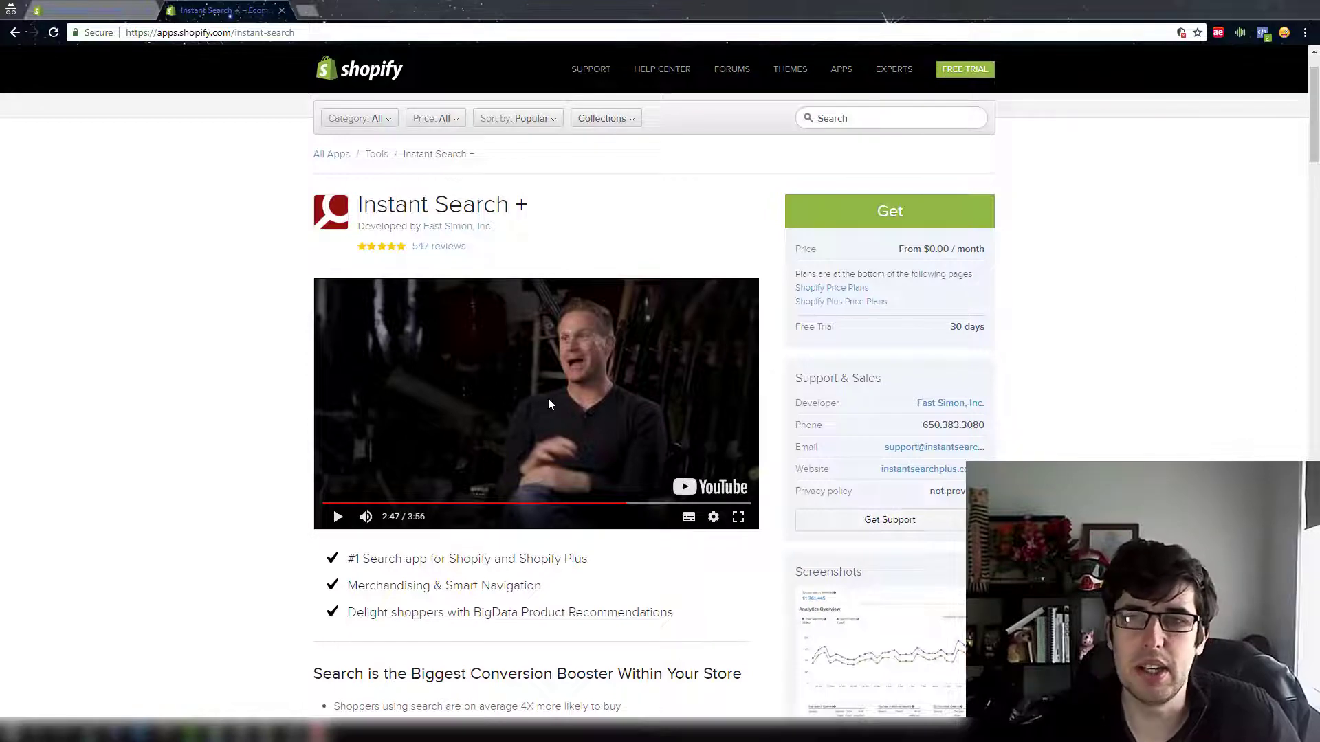
Install the Instant Search + app on the store, then dismiss its trial notice and welcome tour
left_click(860, 217)
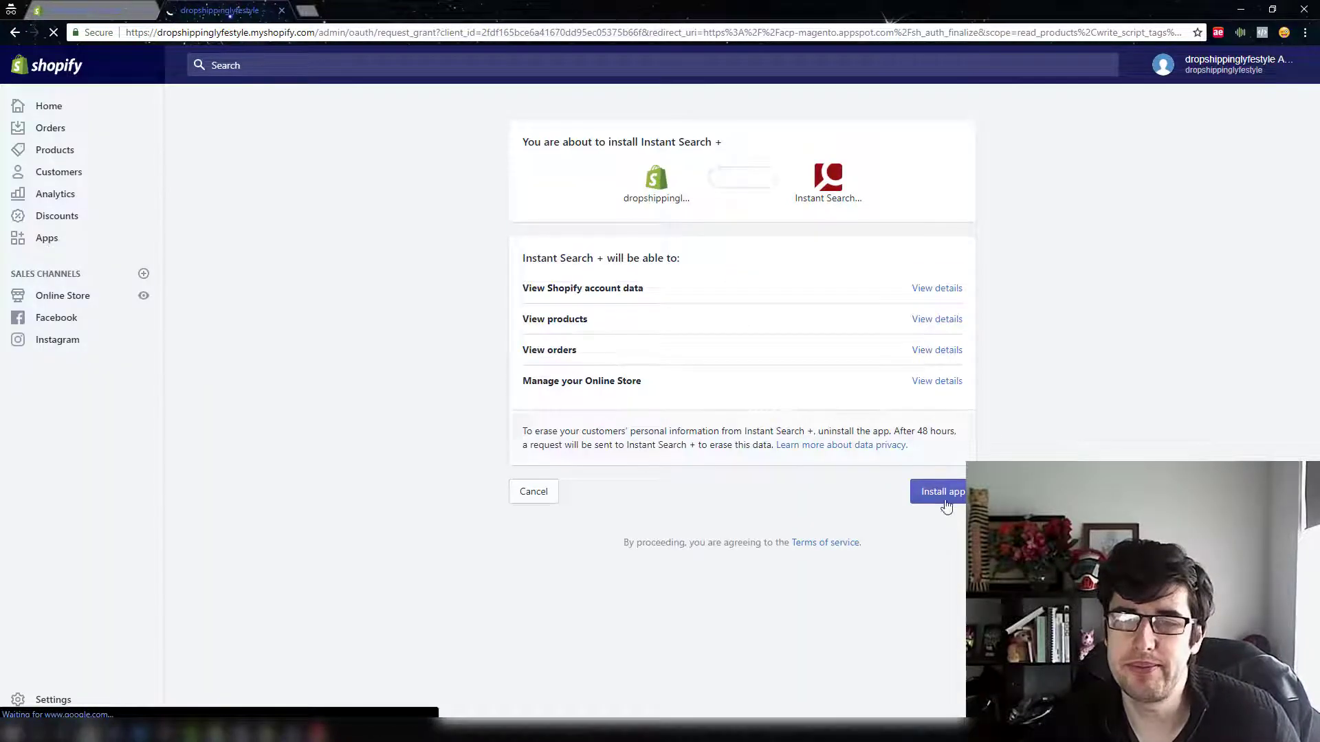
left_click(943, 501)
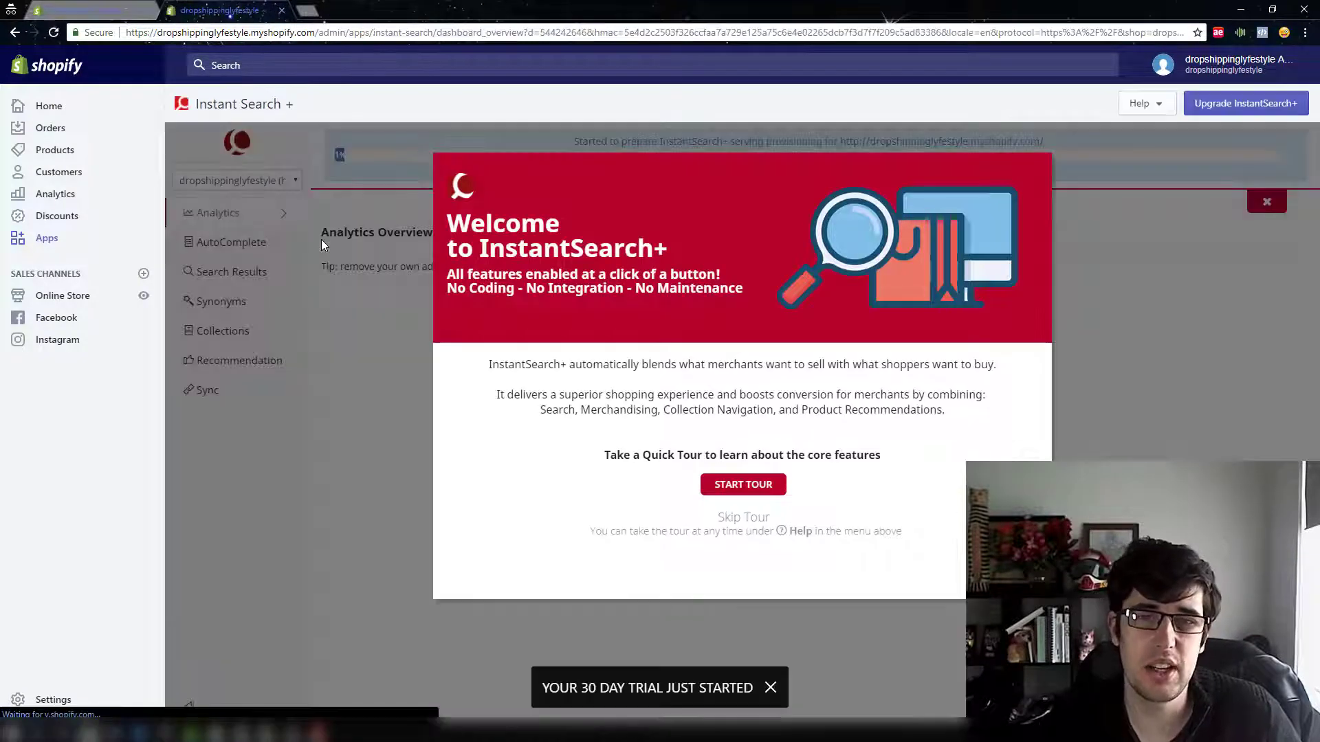
left_click(771, 688)
left_click(928, 663)
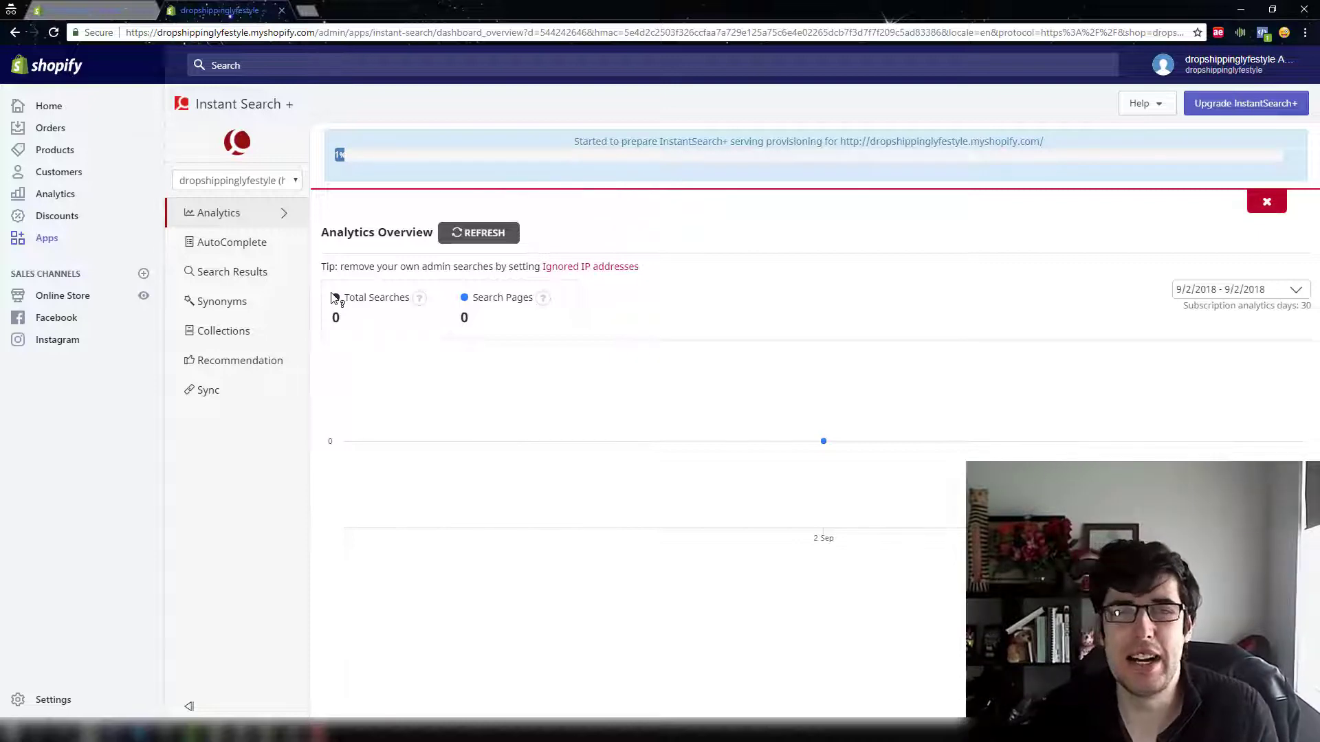
Open the InstantSearch+ upgrade options and compare the Basic, Essential, Growth and Enterprise plans under annual billing
left_click(1263, 110)
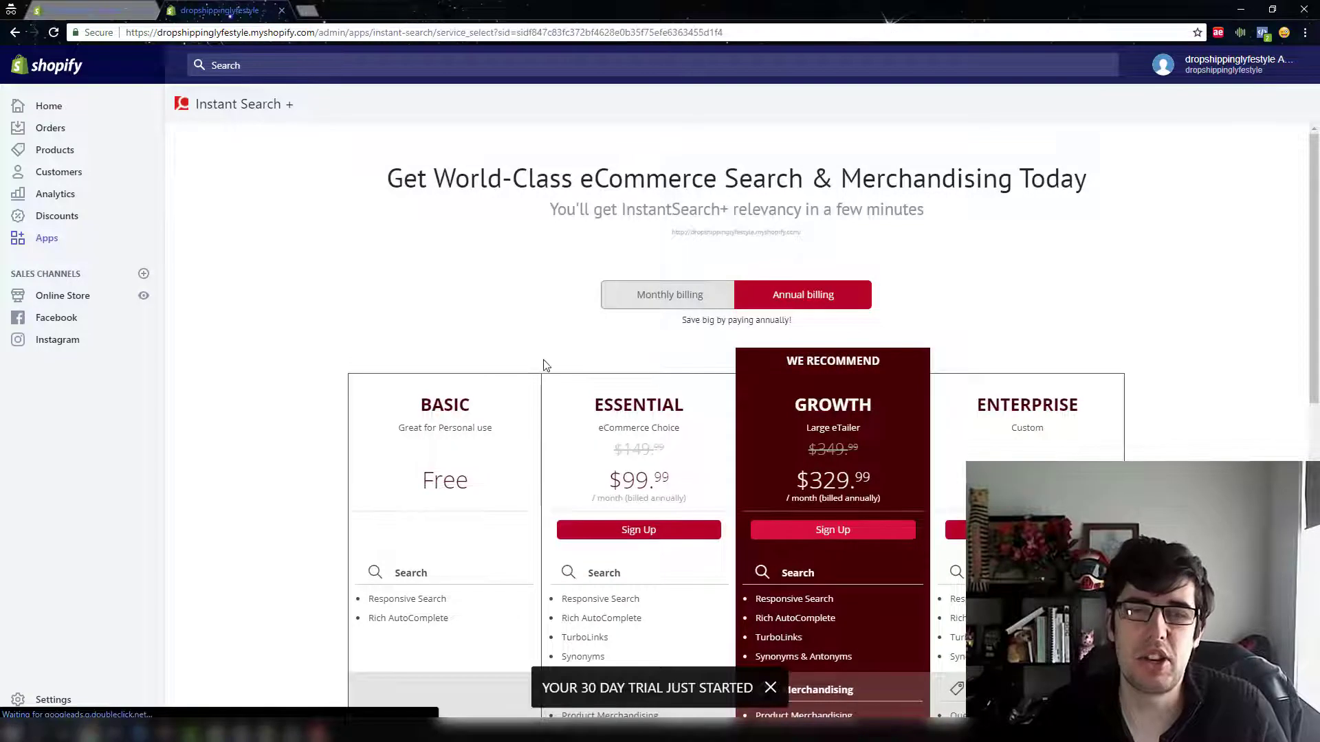
scroll(543, 365, "down", 2)
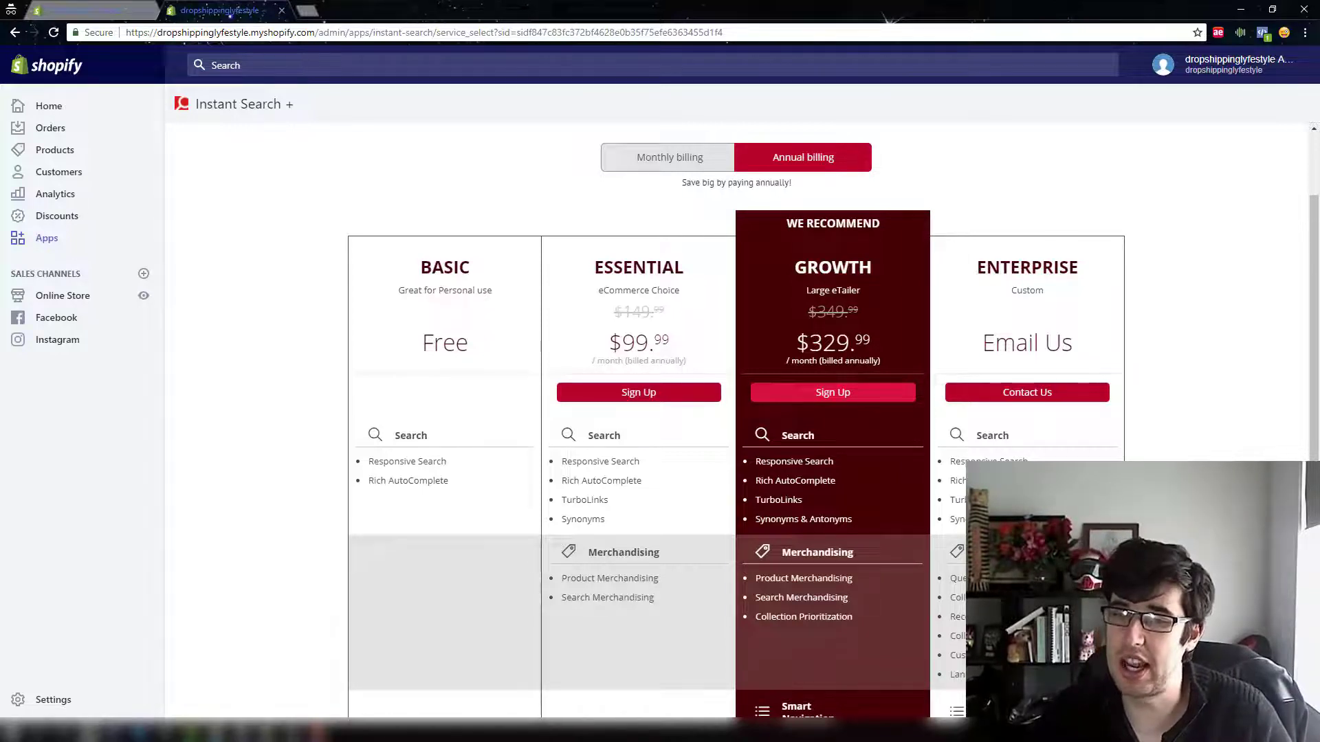
scroll(942, 413, "down", 5)
scroll(1089, 426, "up", 4)
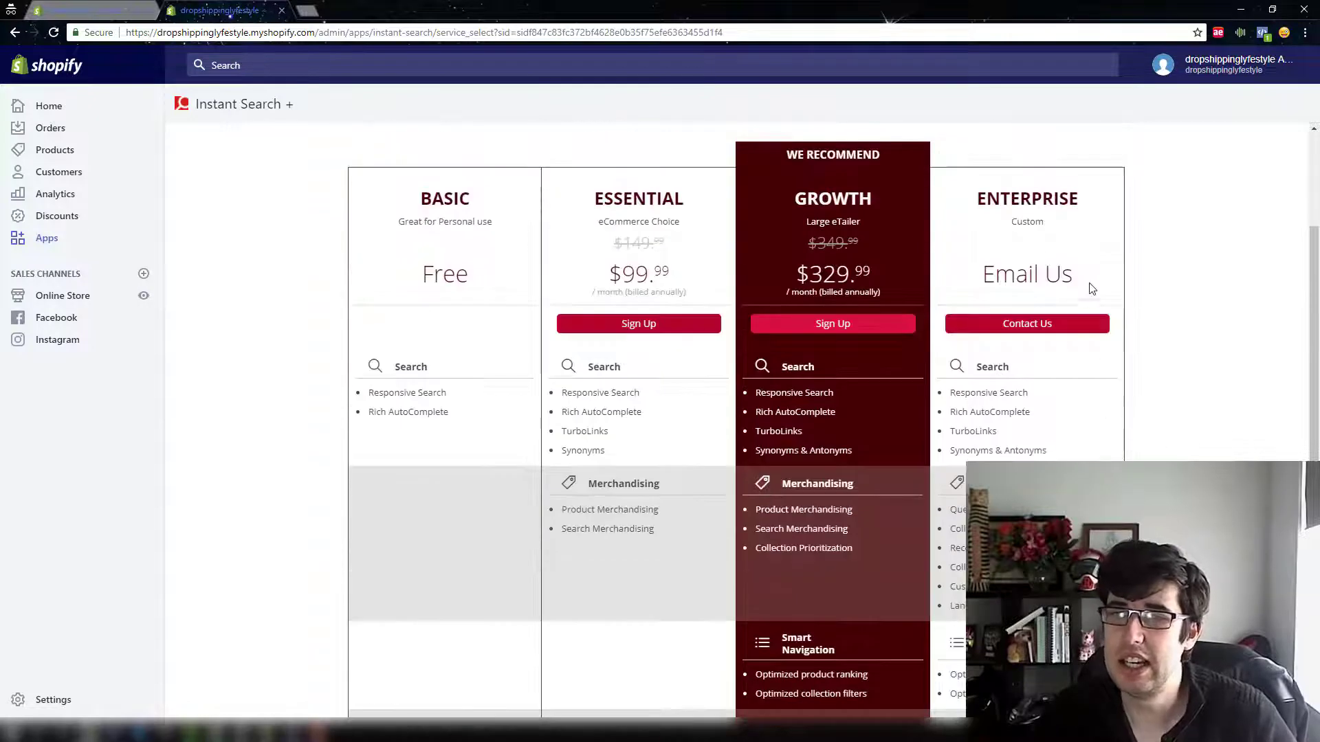
scroll(796, 245, "up", 1)
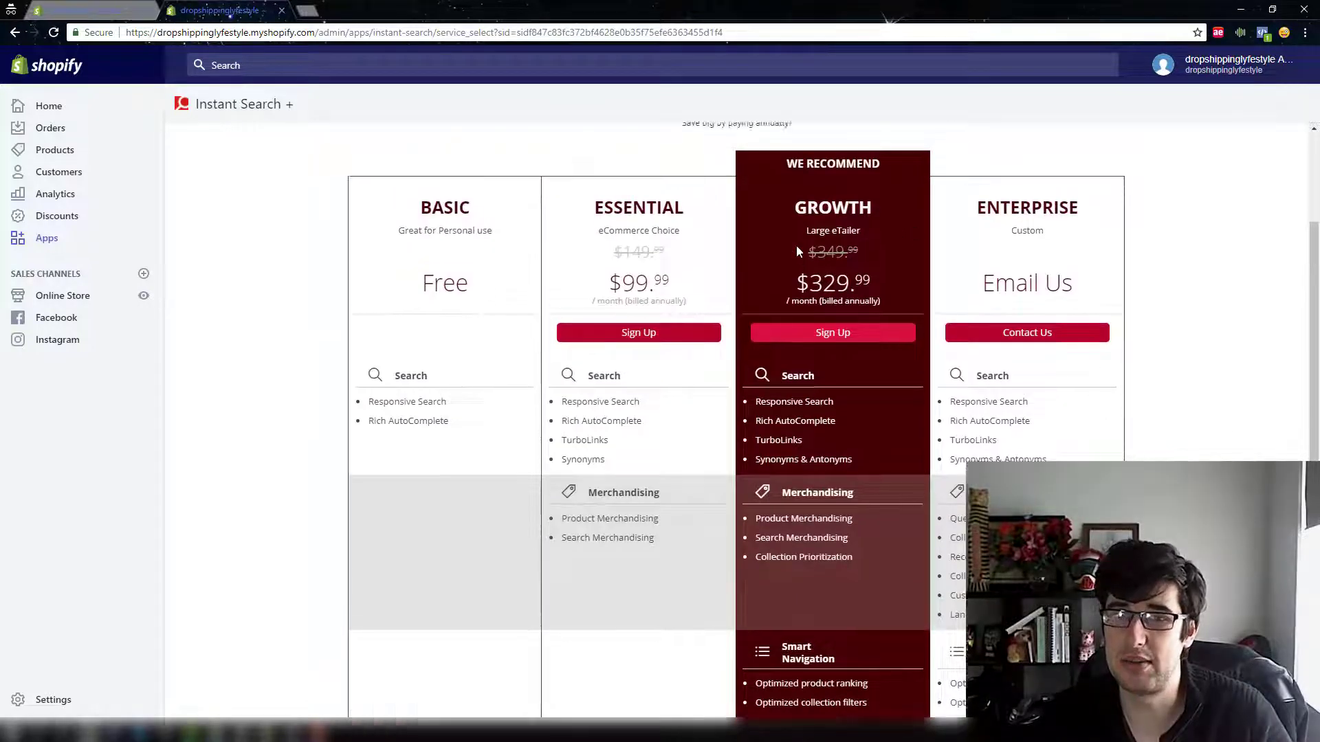
Switch the plan comparison to monthly billing and examine the Growth plan's price and usage limits
left_click(704, 165)
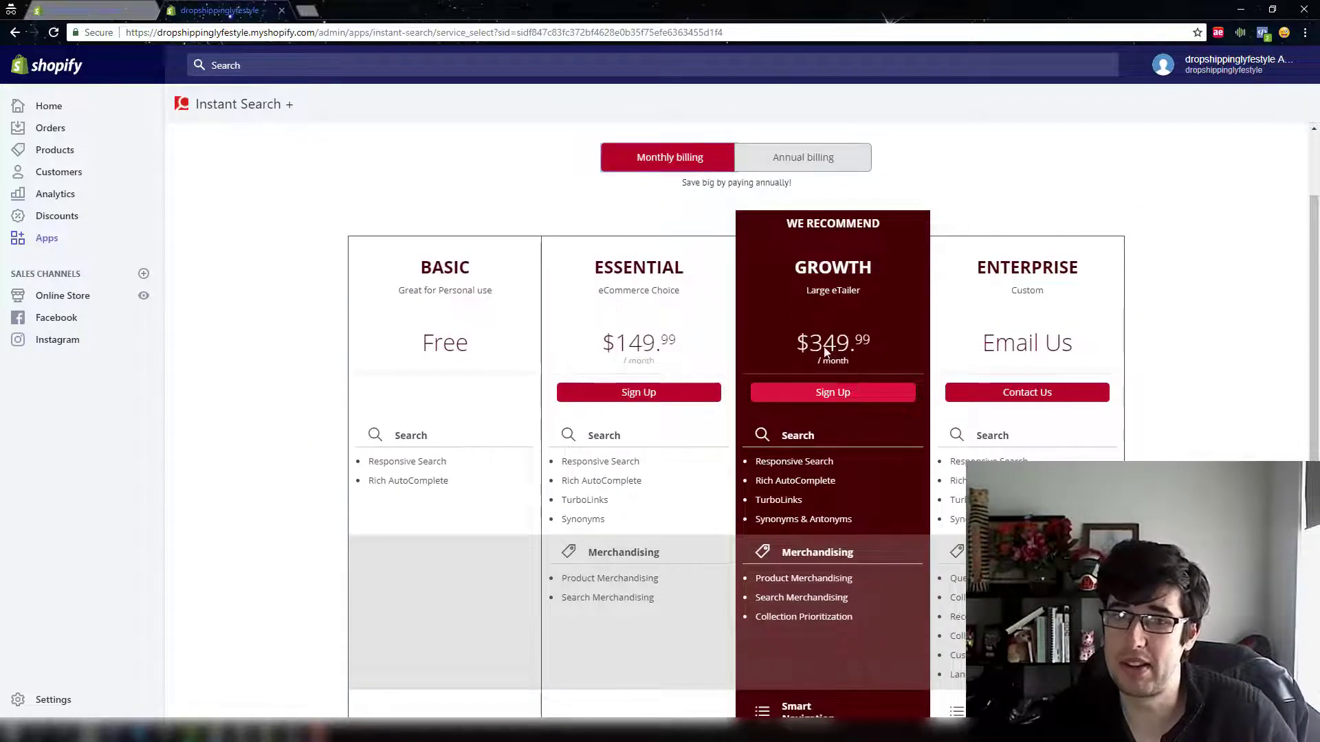
left_click_drag(824, 347, 852, 340)
scroll(852, 340, "down", 5)
scroll(852, 340, "down", 3)
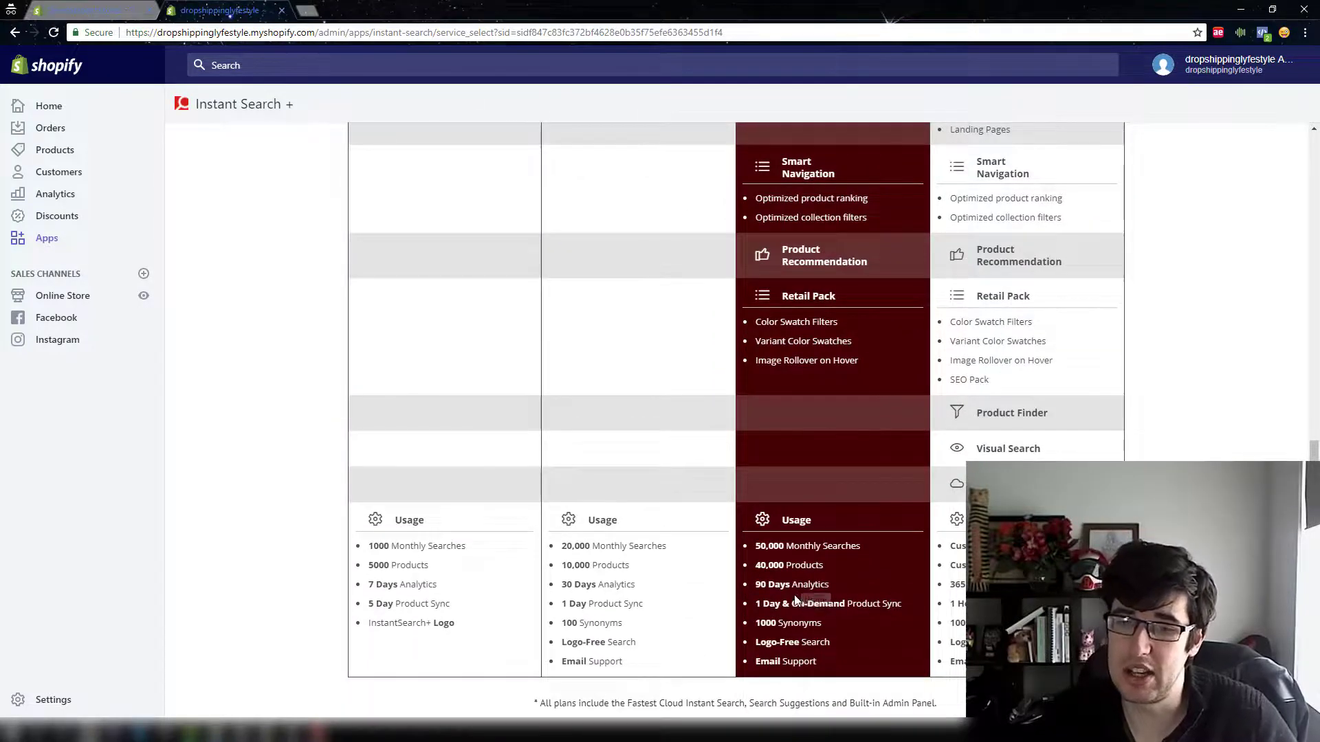
left_click_drag(775, 604, 862, 603)
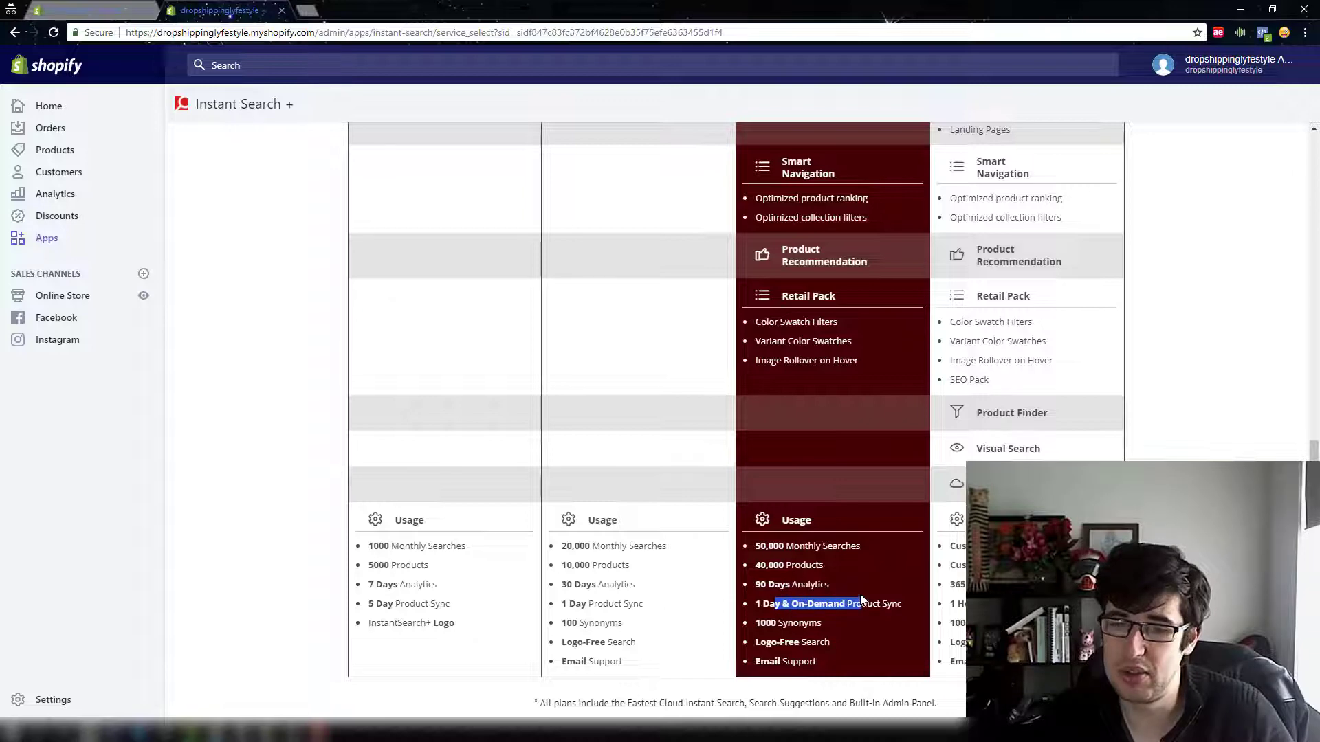
Examine the Growth plan's merchandising, smart navigation, product recommendation and retail pack features against the other plans
scroll(860, 596, "up", 1)
scroll(861, 595, "up", 1)
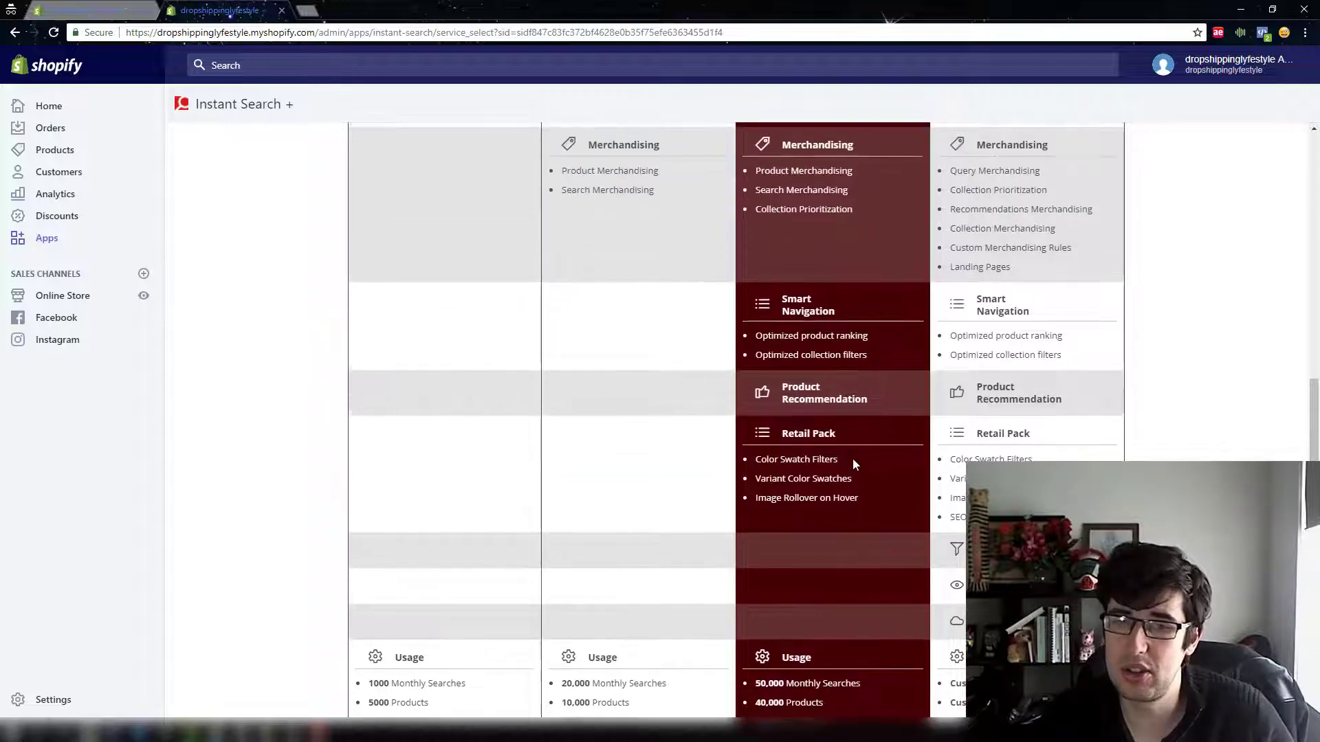
scroll(854, 460, "up", 1)
left_click_drag(783, 456, 864, 467)
scroll(863, 466, "up", 1)
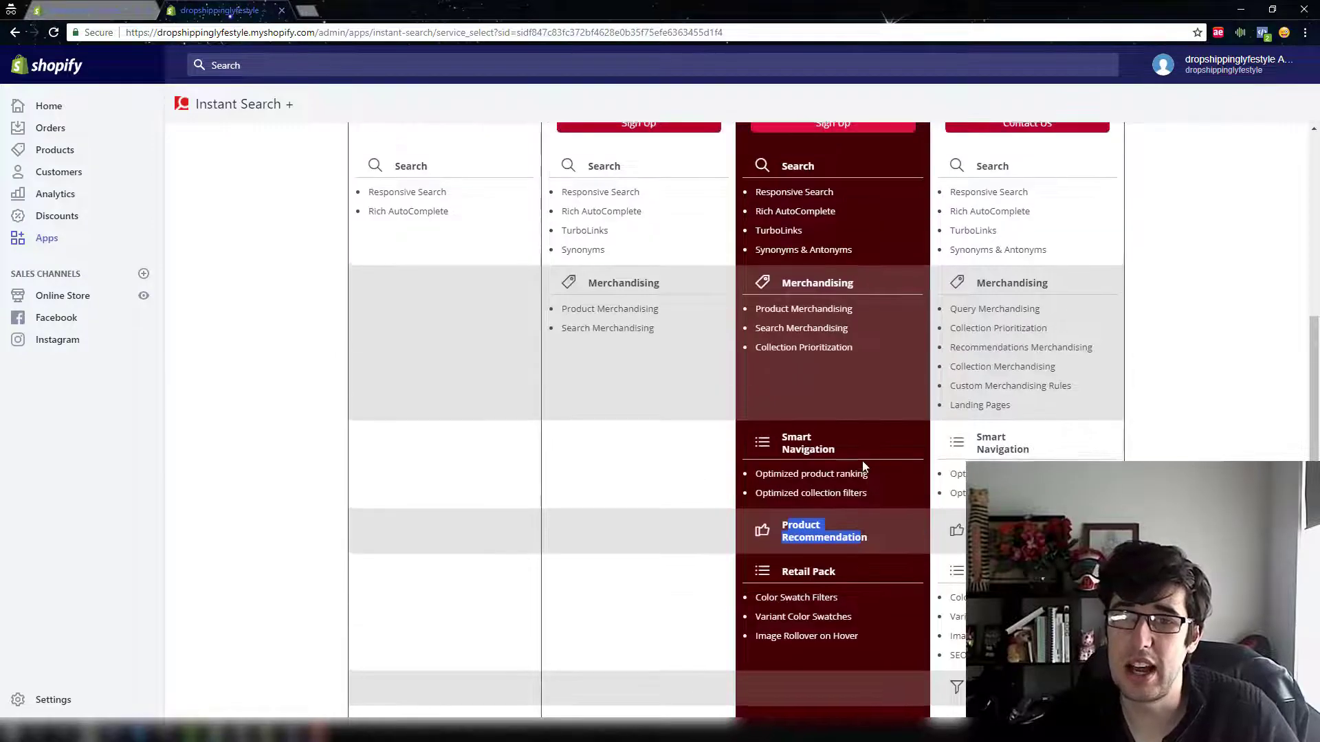
scroll(862, 462, "up", 6)
scroll(862, 463, "down", 10)
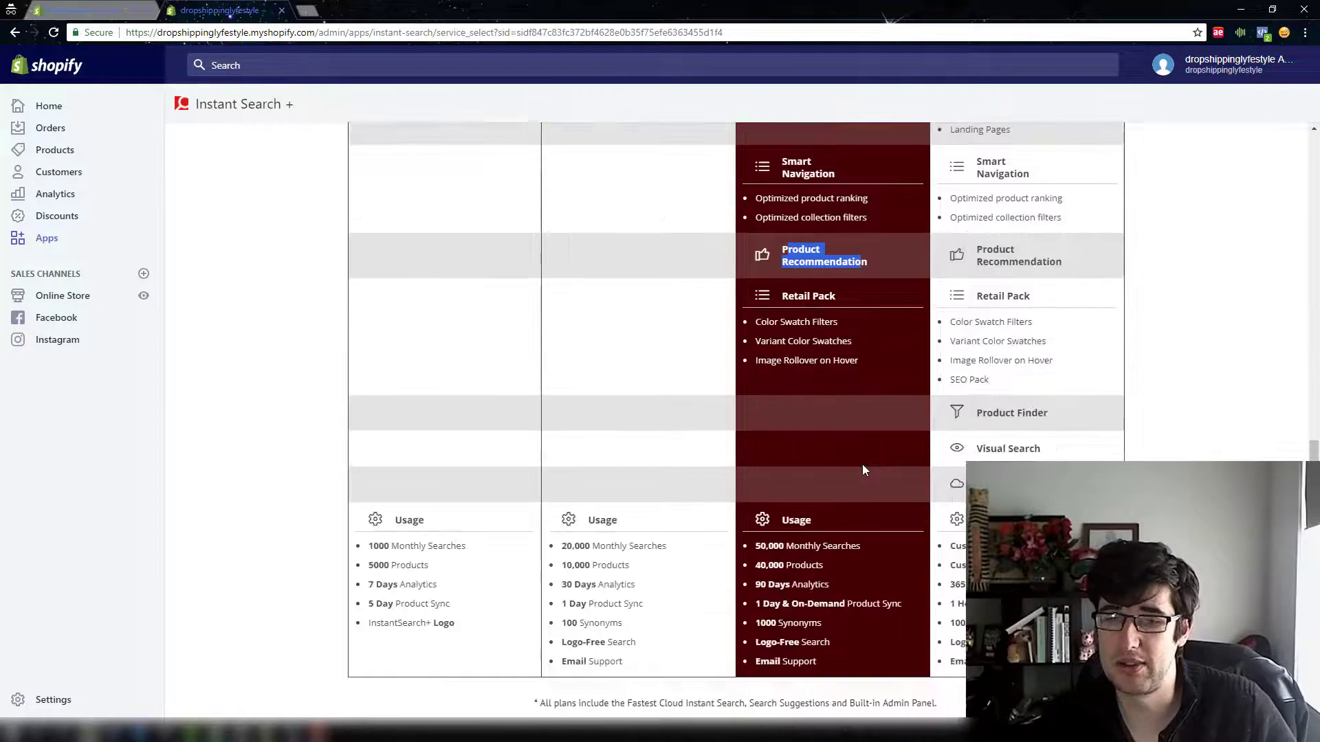
scroll(862, 470, "up", 9)
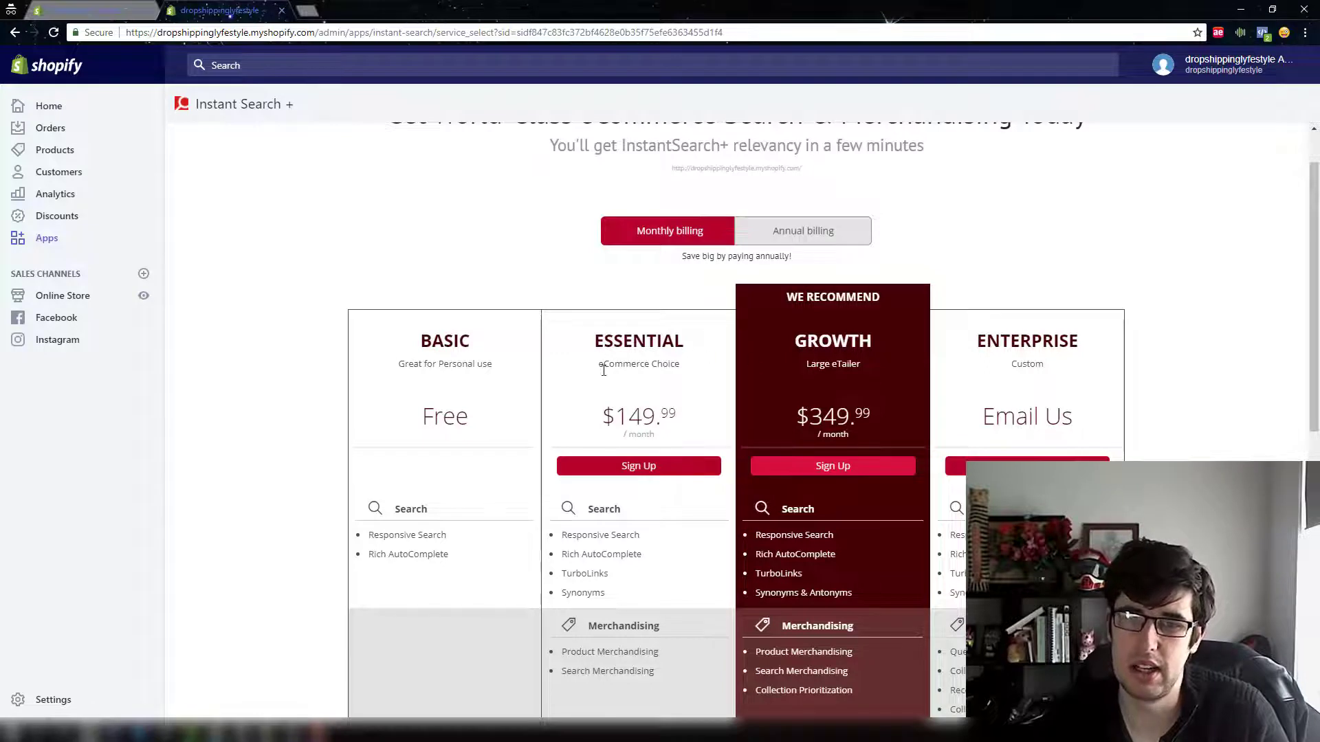
Compare the Essential and Basic plans' monthly prices, features and usage allowances
left_click_drag(615, 365, 682, 369)
left_click(683, 370)
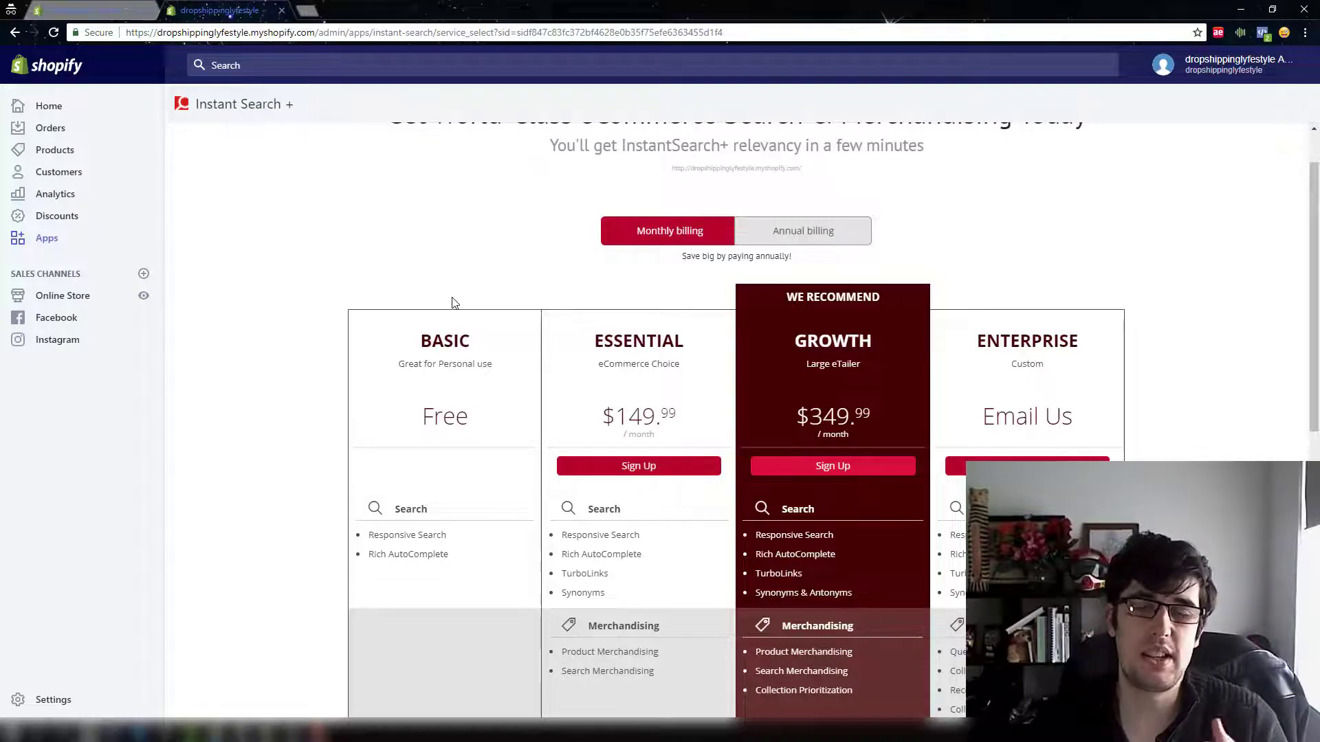
scroll(452, 303, "up", 1)
scroll(453, 303, "down", 8)
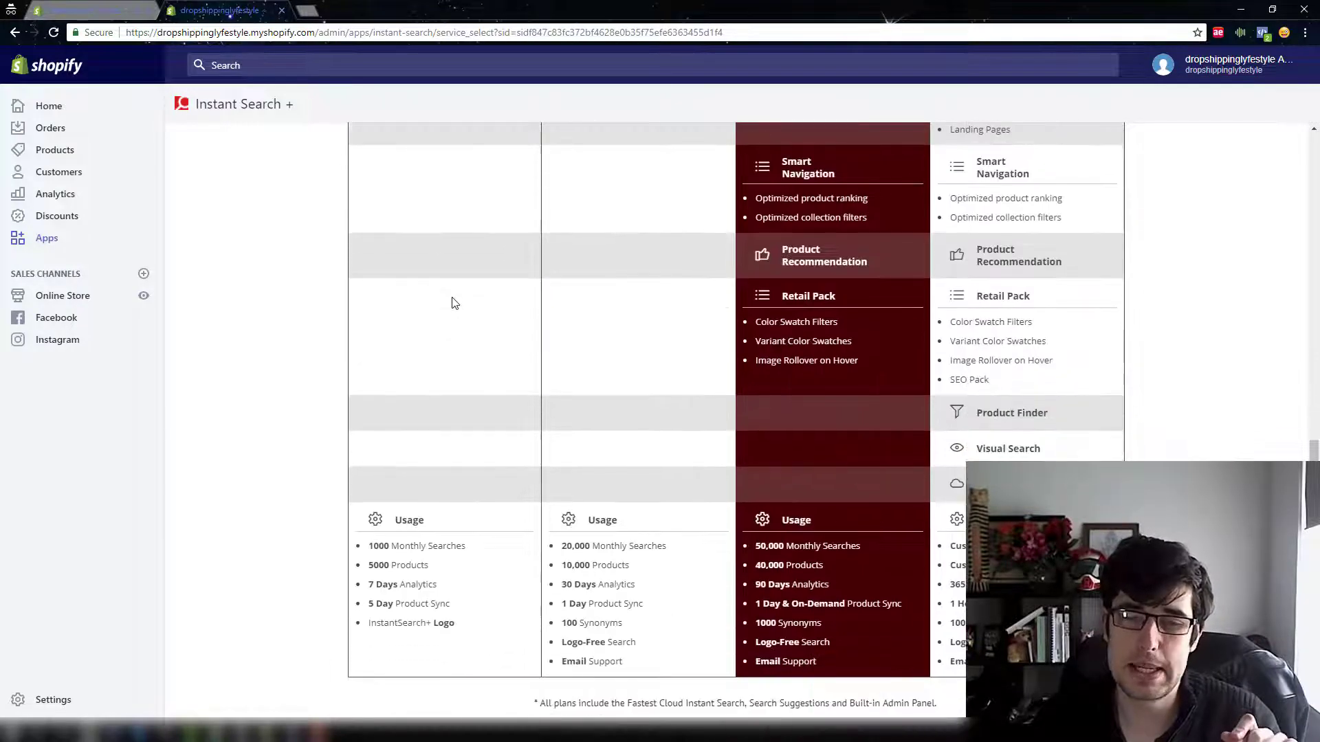
scroll(452, 302, "up", 10)
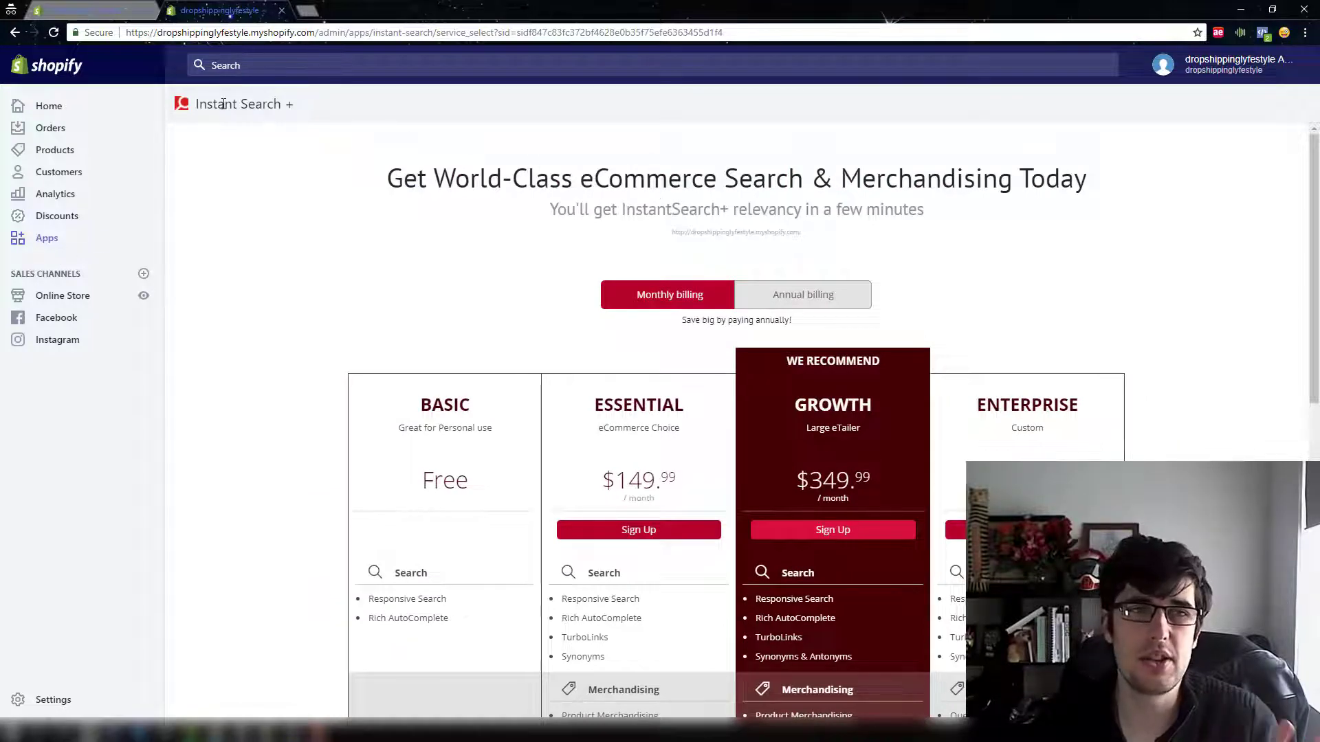
Reopen Instant Search + from the store's installed apps and view its product recommendation settings
left_click(44, 241)
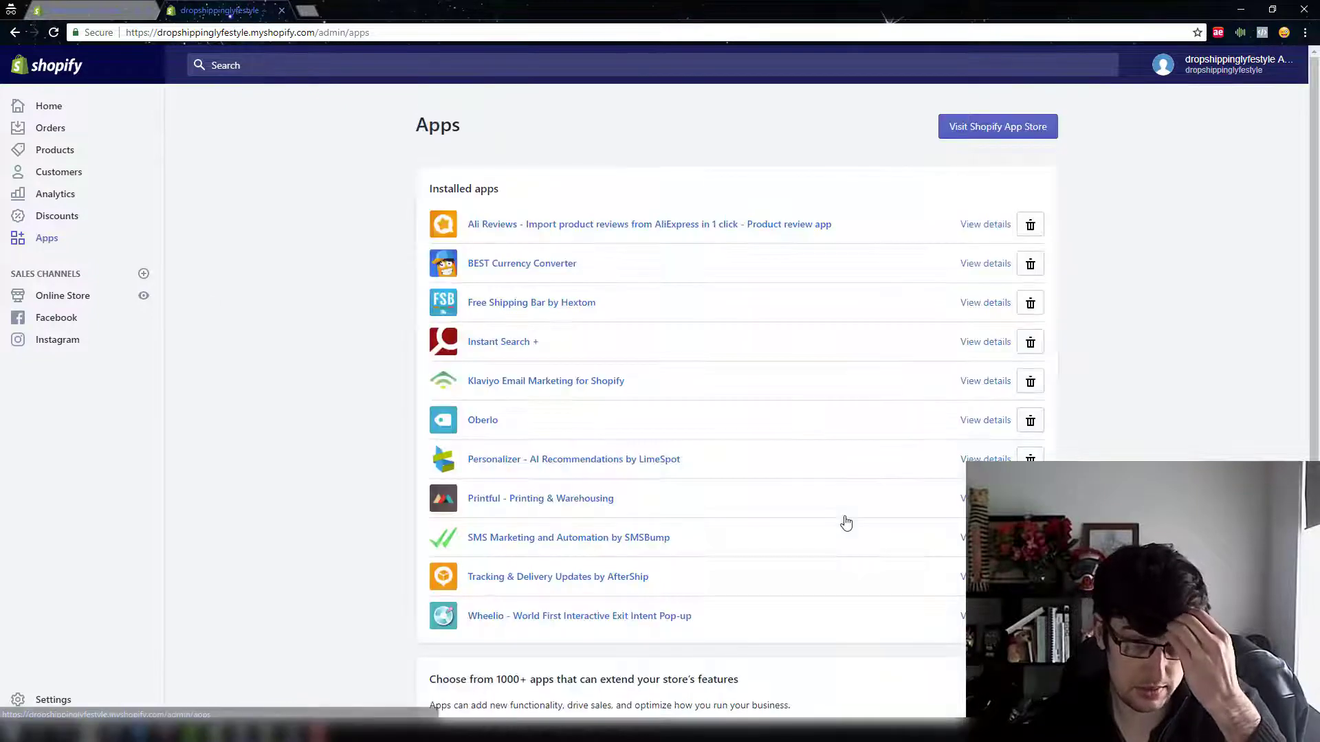
left_click(516, 343)
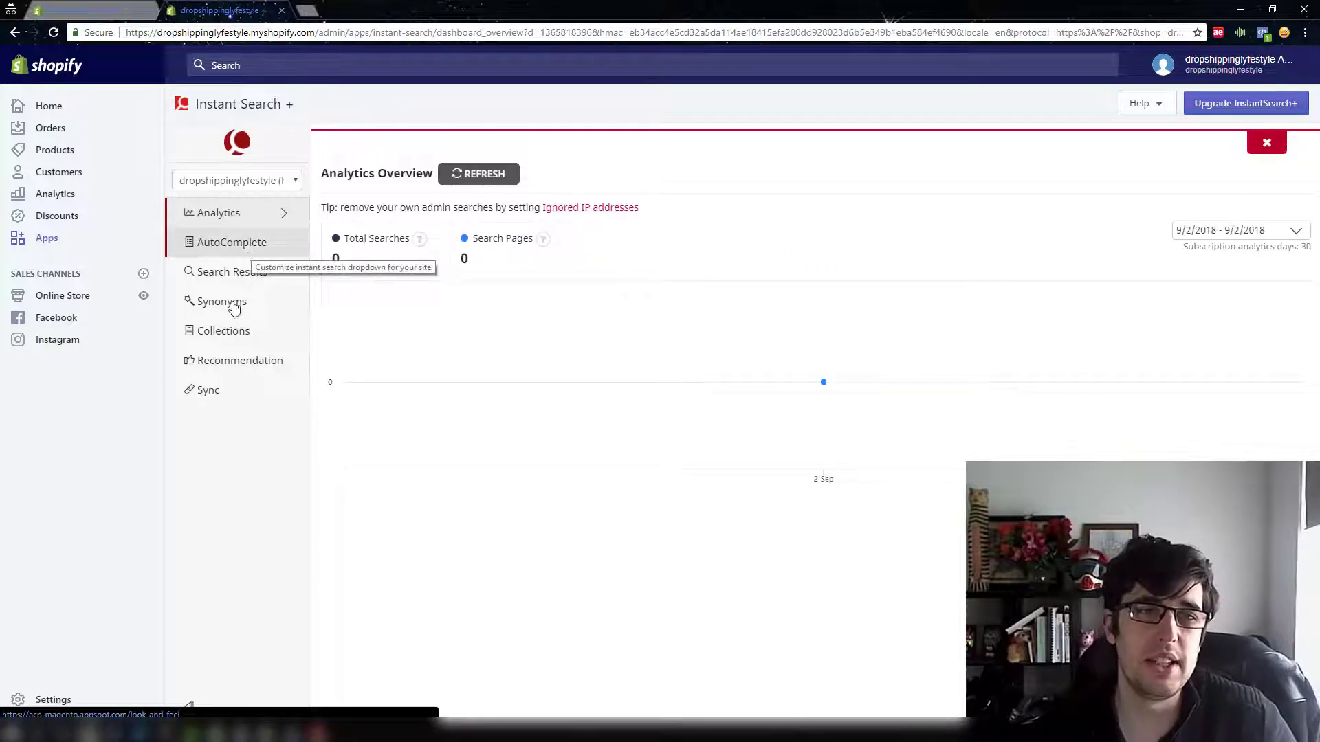
left_click(238, 356)
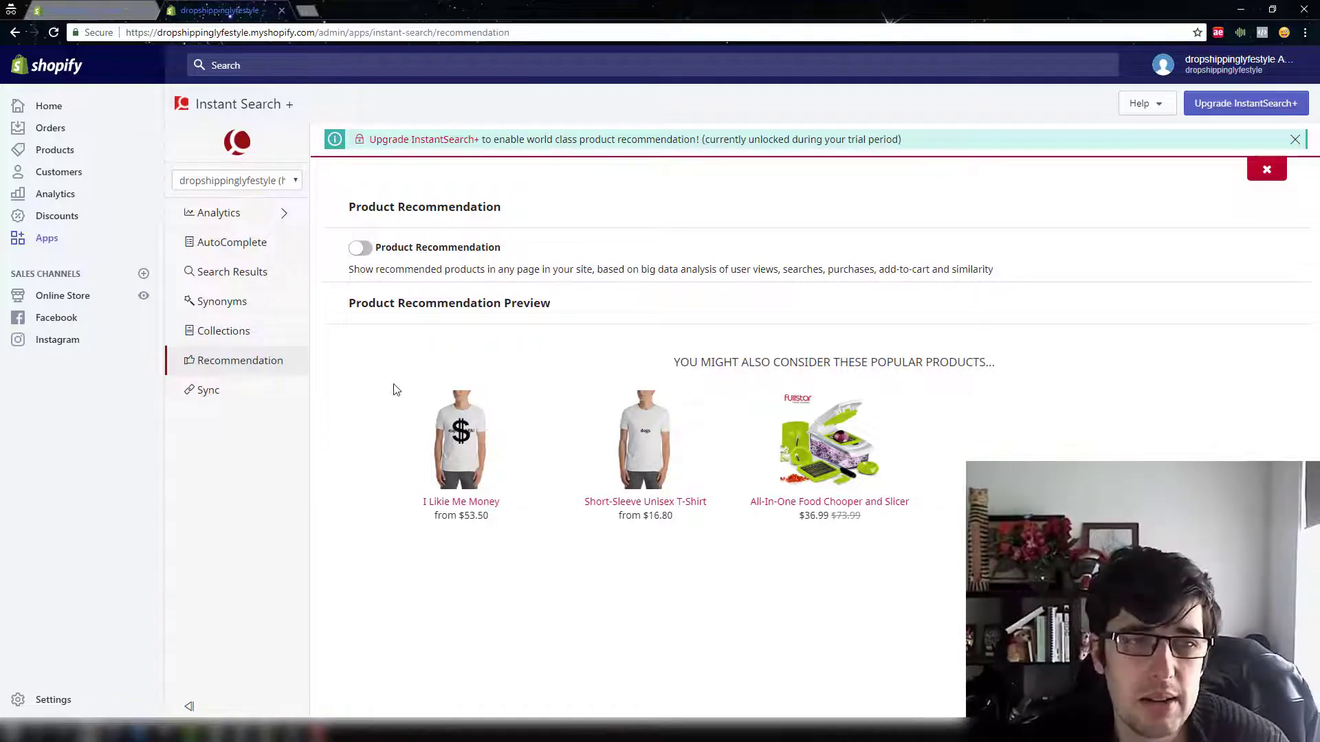
Open the app's collections settings and read the explanation of the Smart Navigation option
left_click(247, 331)
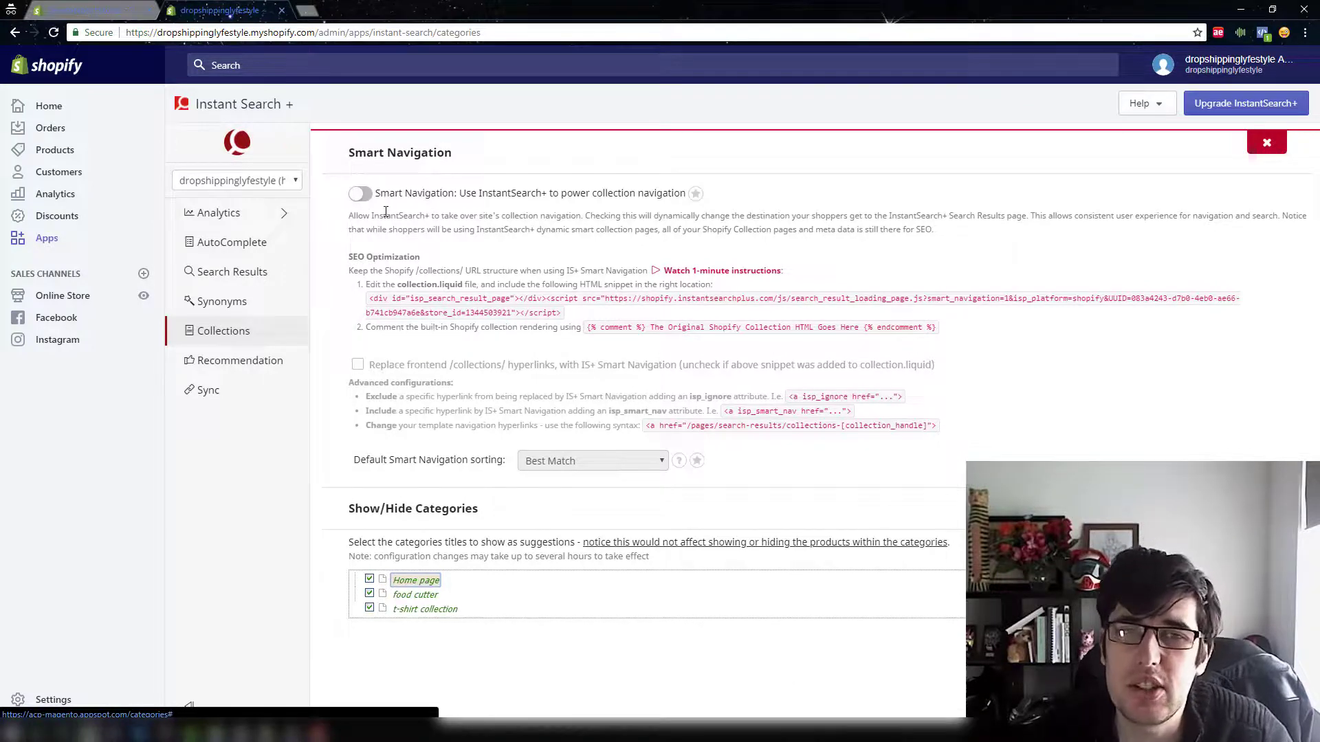
left_click_drag(398, 215, 576, 212)
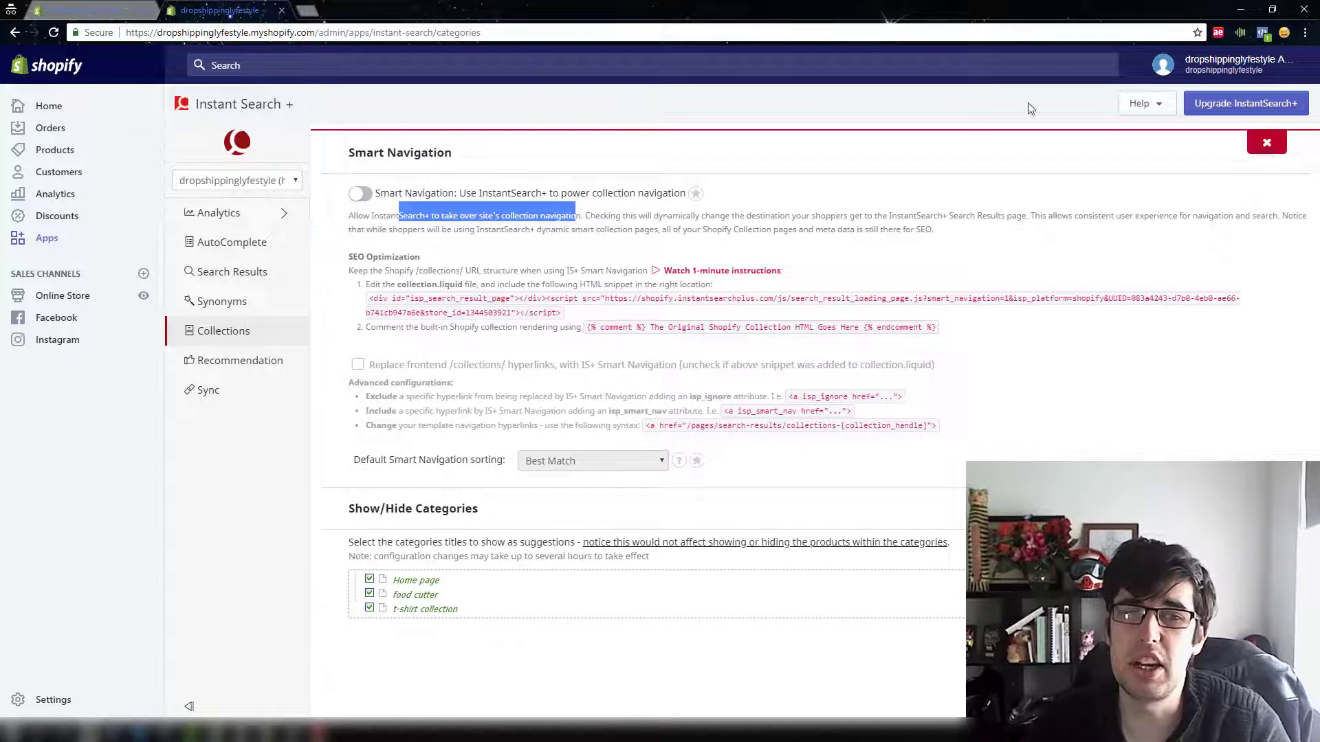
left_click_drag(741, 215, 930, 215)
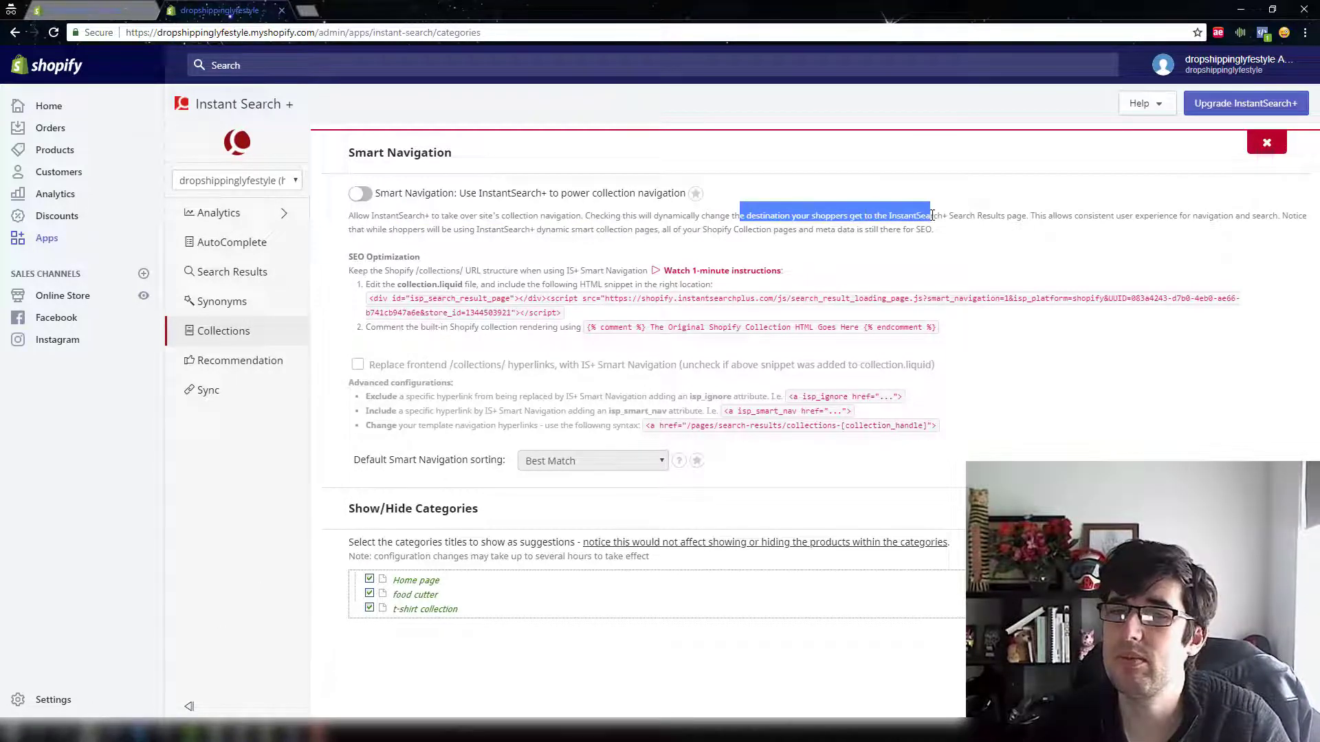
Open the synonyms settings and review the explanations for synonyms and antonyms
left_click(202, 308)
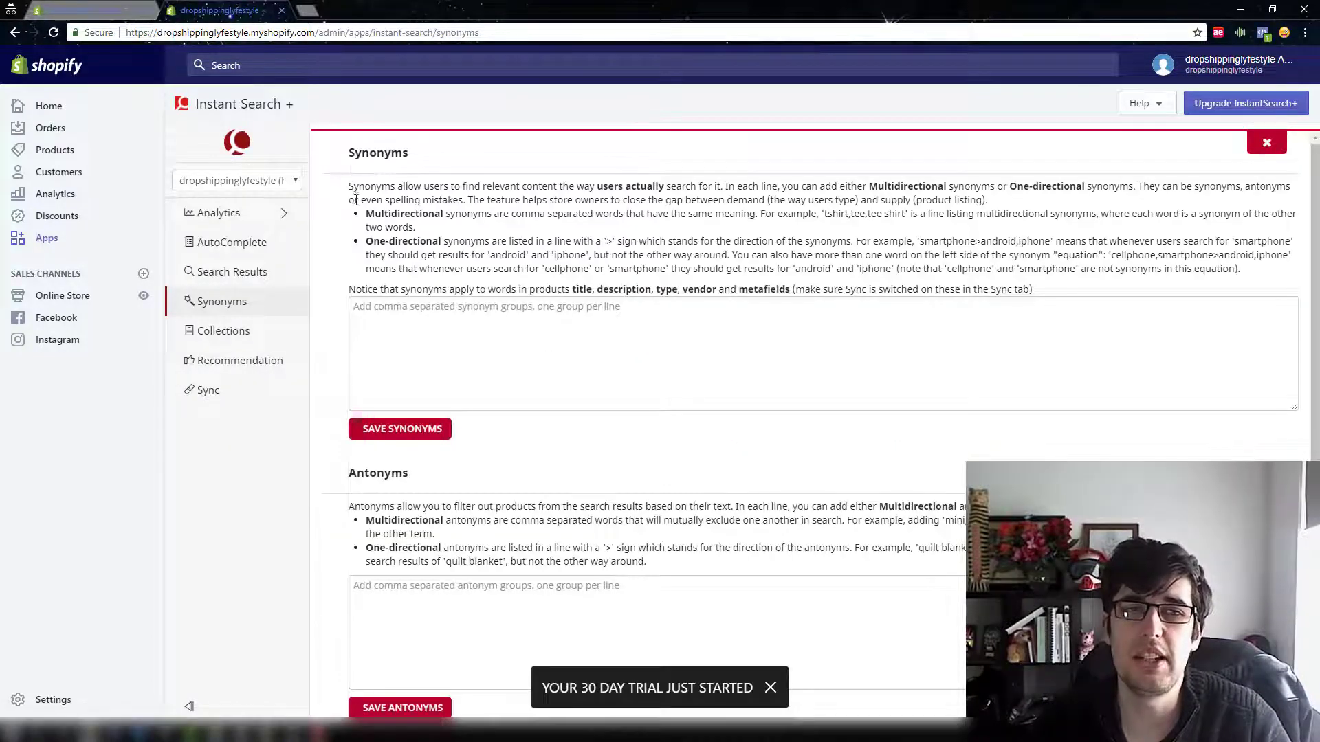
left_click_drag(349, 186, 687, 187)
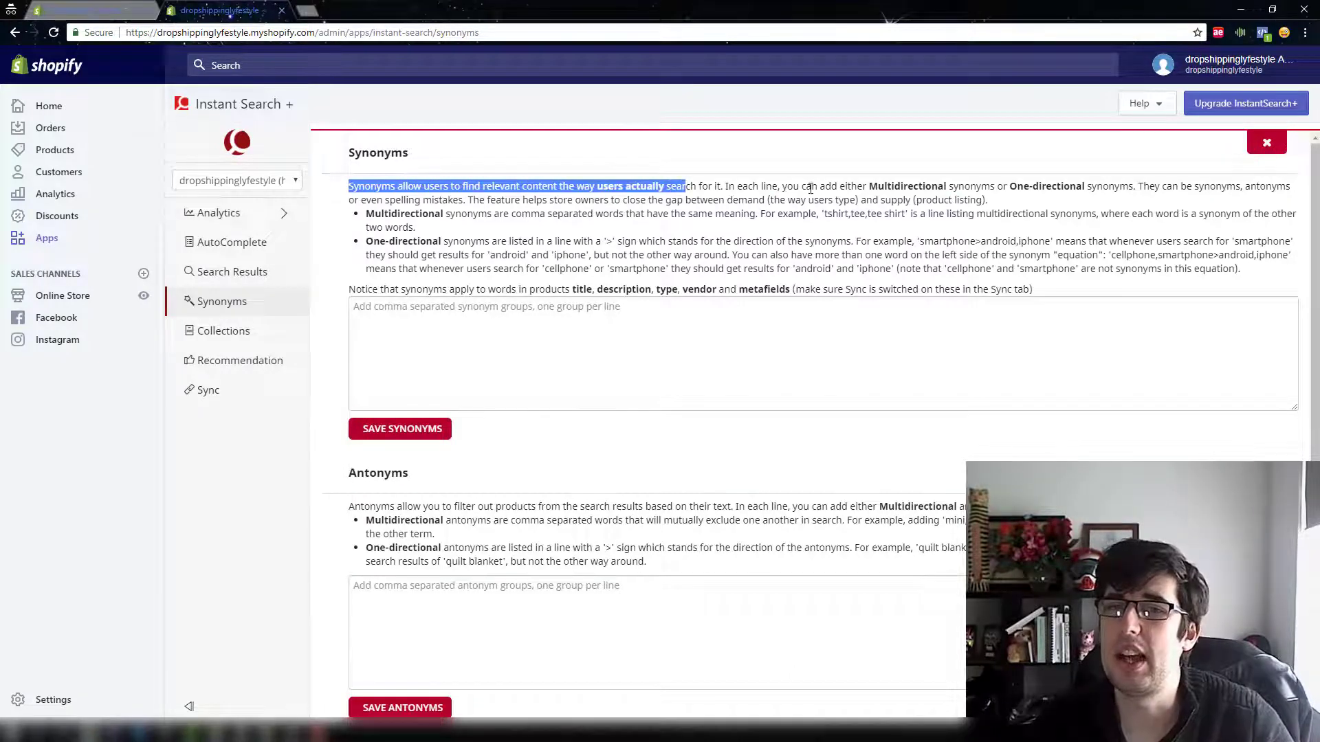
scroll(832, 324, "down", 1)
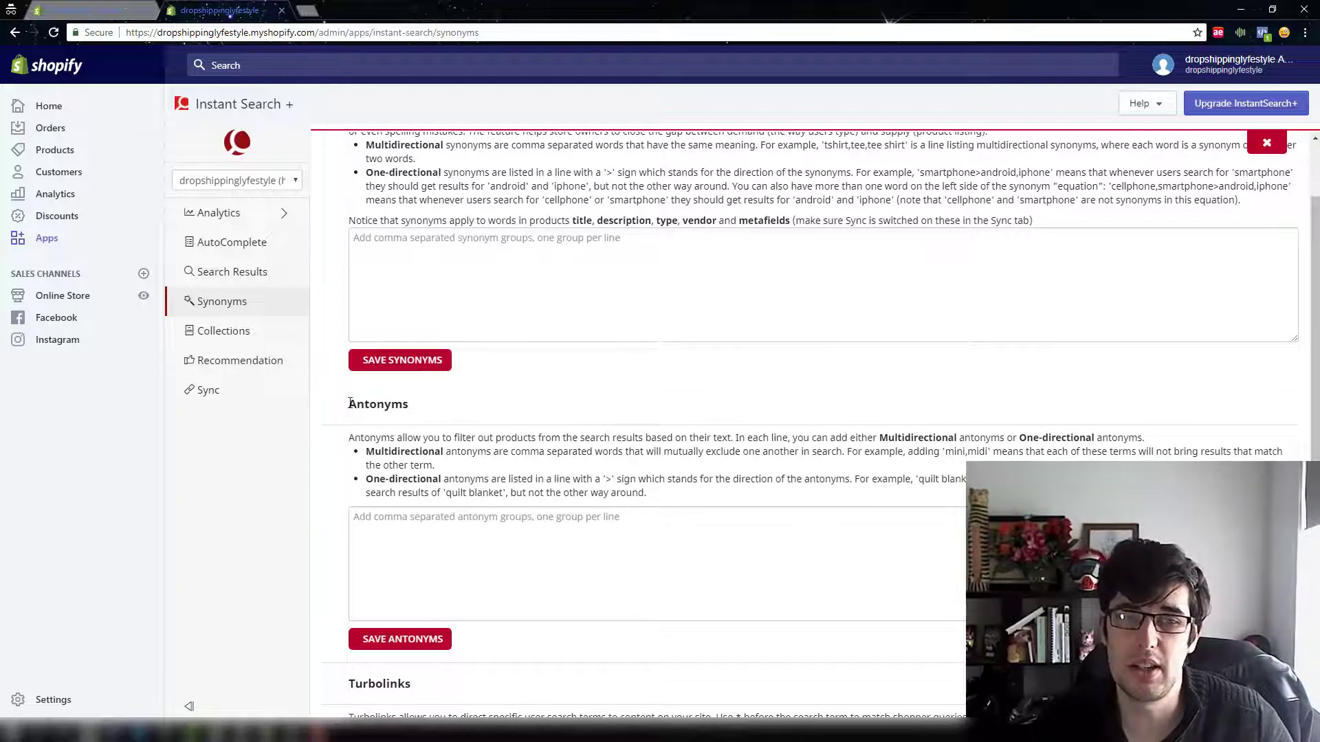
left_click_drag(348, 404, 395, 407)
scroll(430, 430, "up", 1)
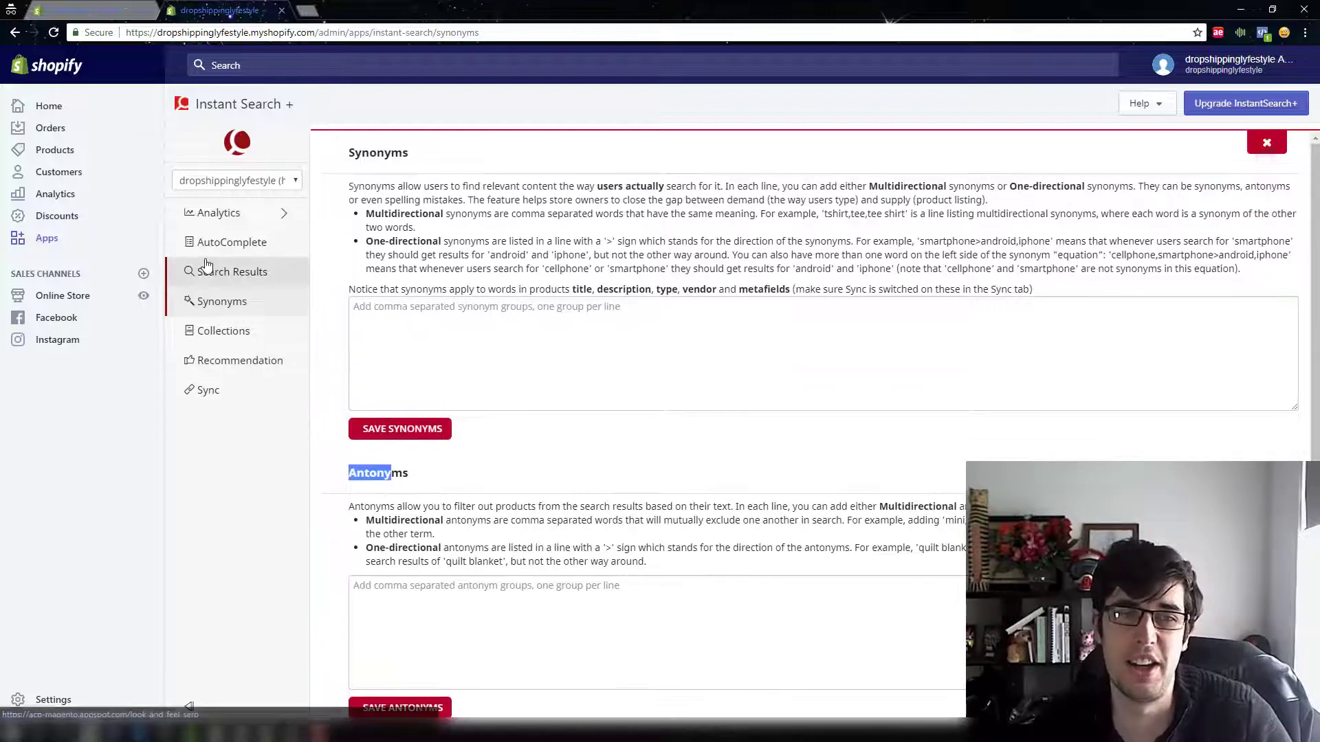
Review the search results page settings, including the advanced configuration and the promotion badges
left_click(206, 270)
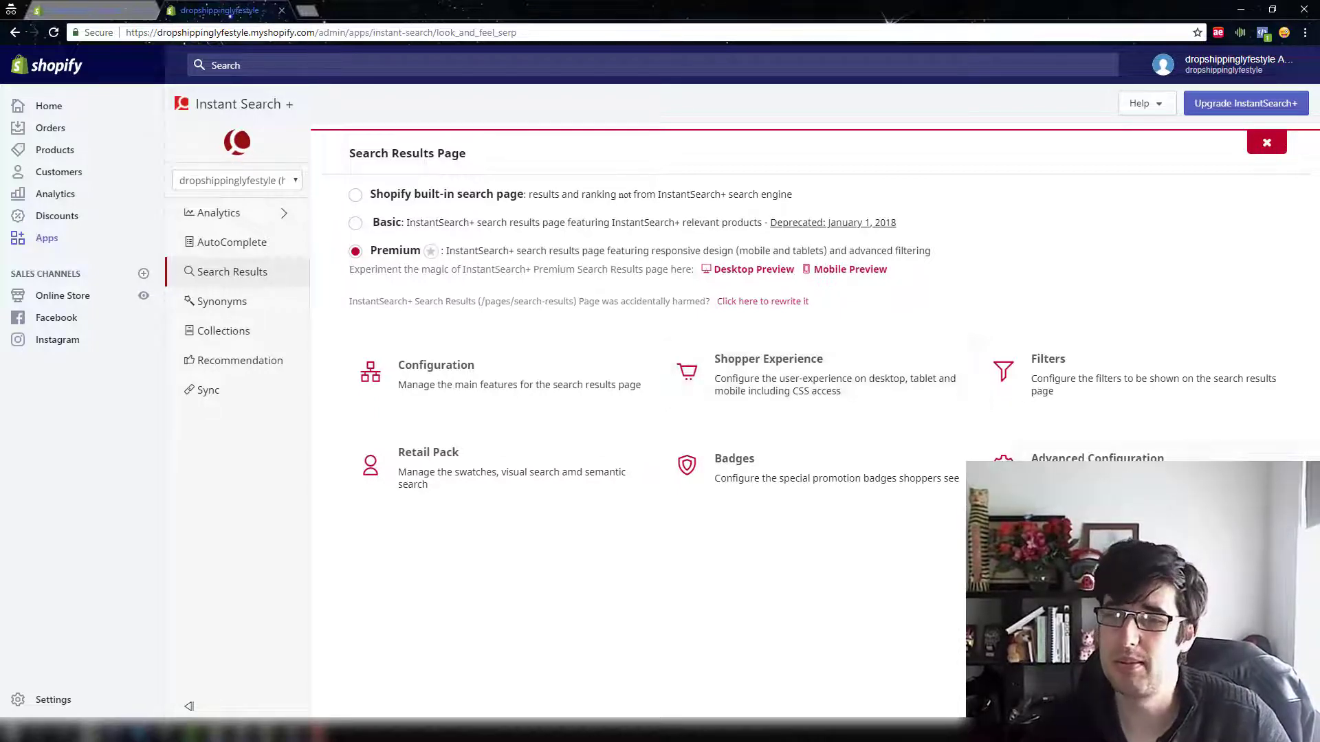
left_click(1005, 459)
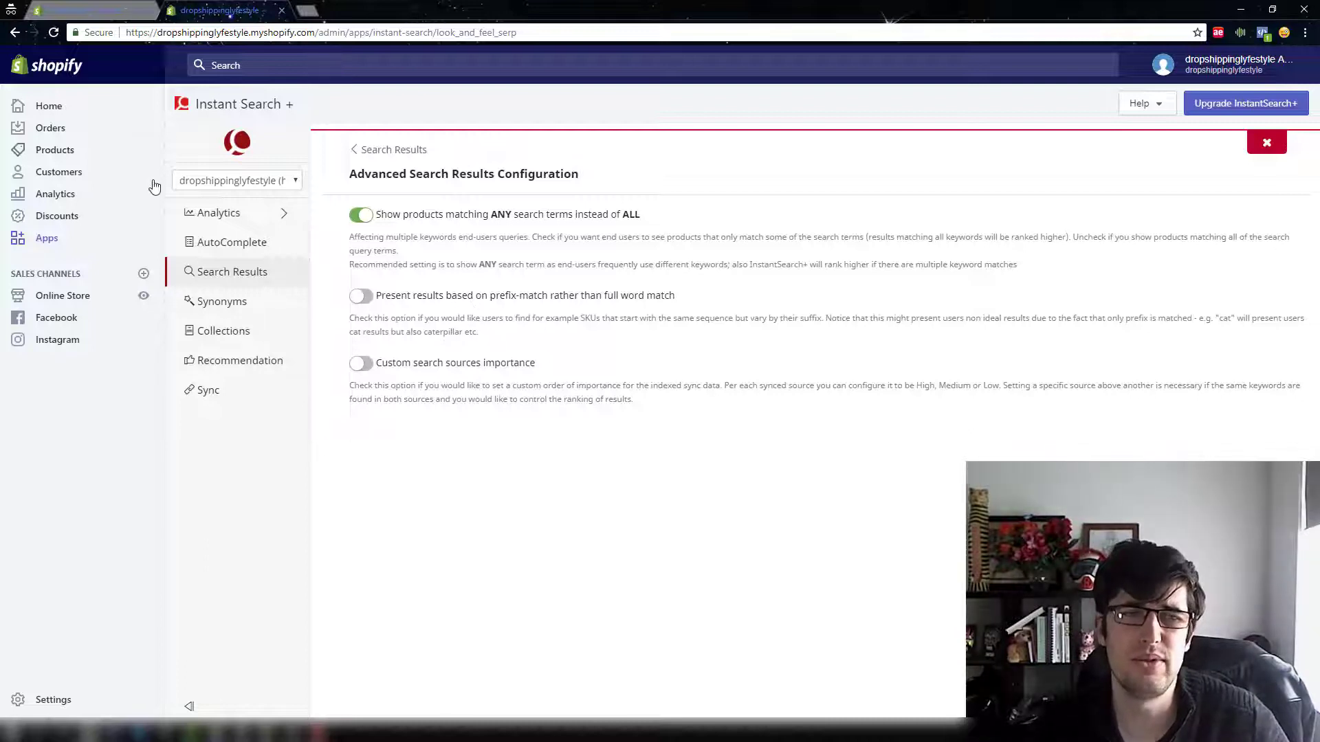
left_click(249, 272)
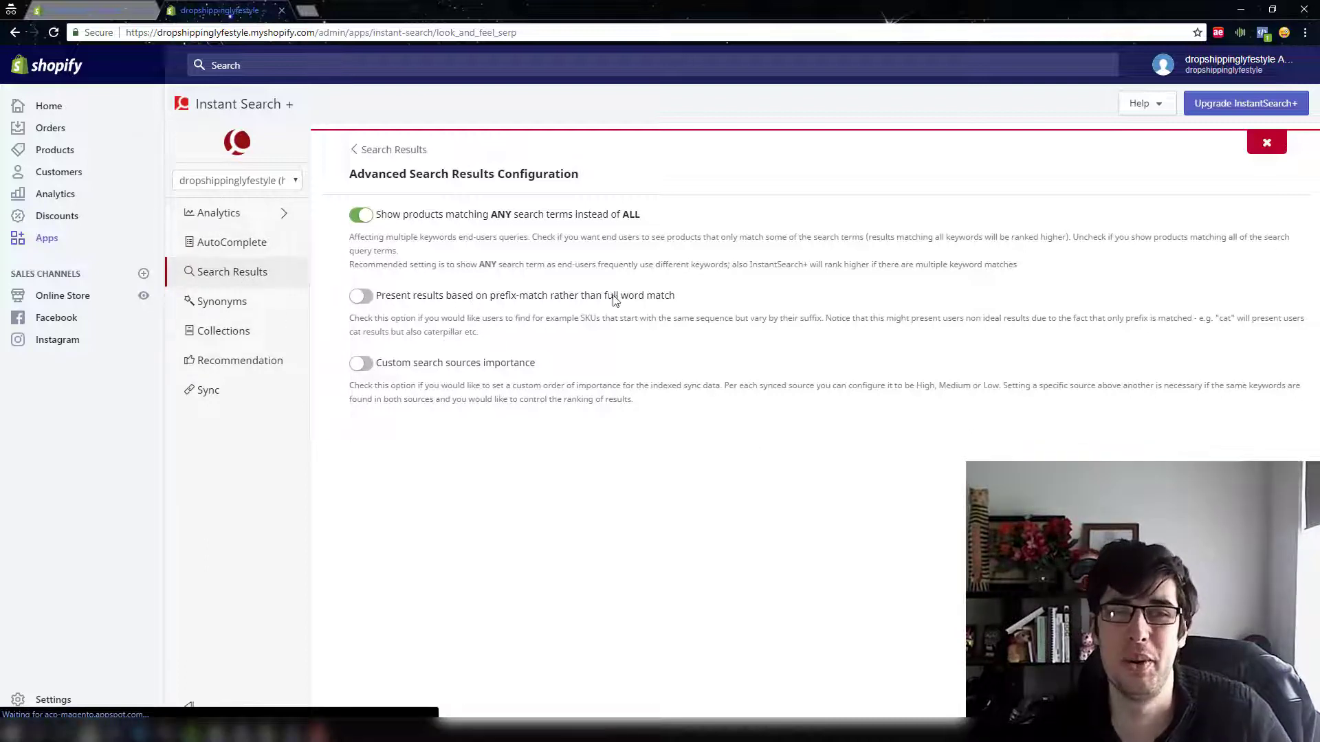
left_click(260, 273)
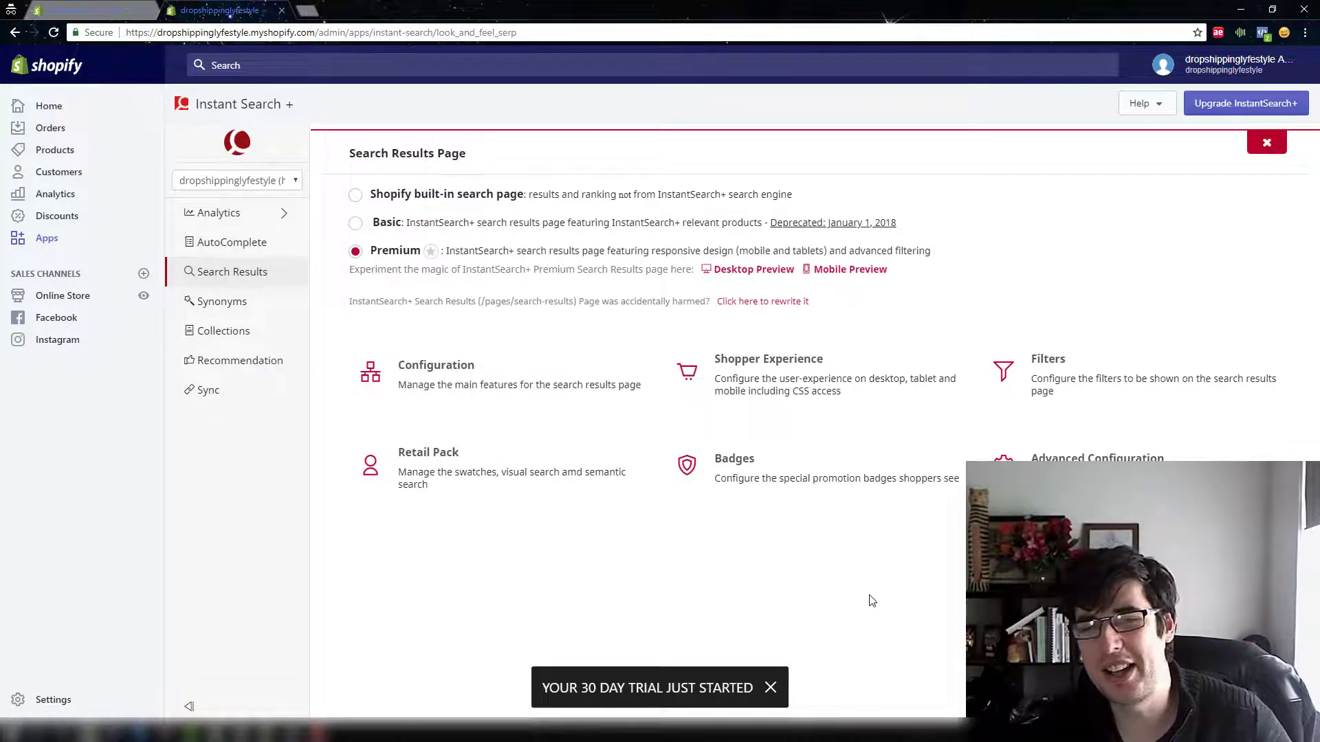
left_click(771, 479)
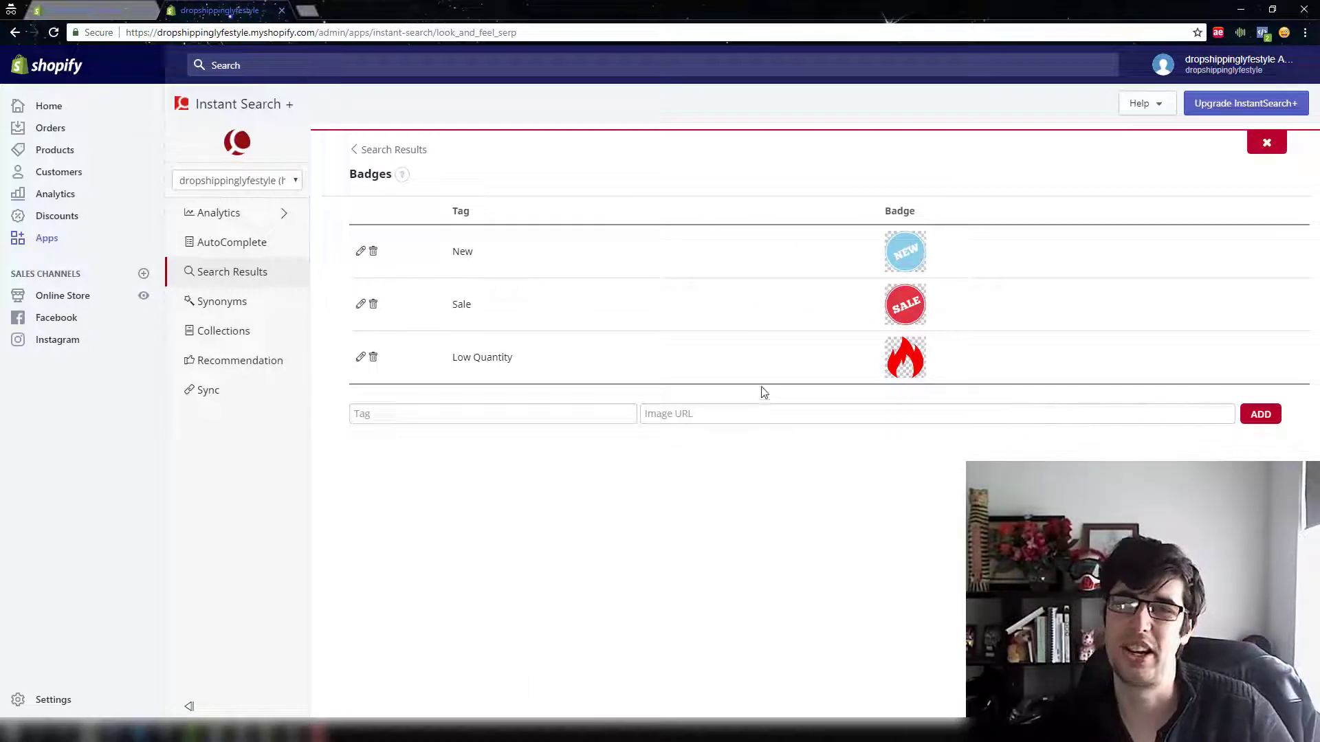
left_click(228, 282)
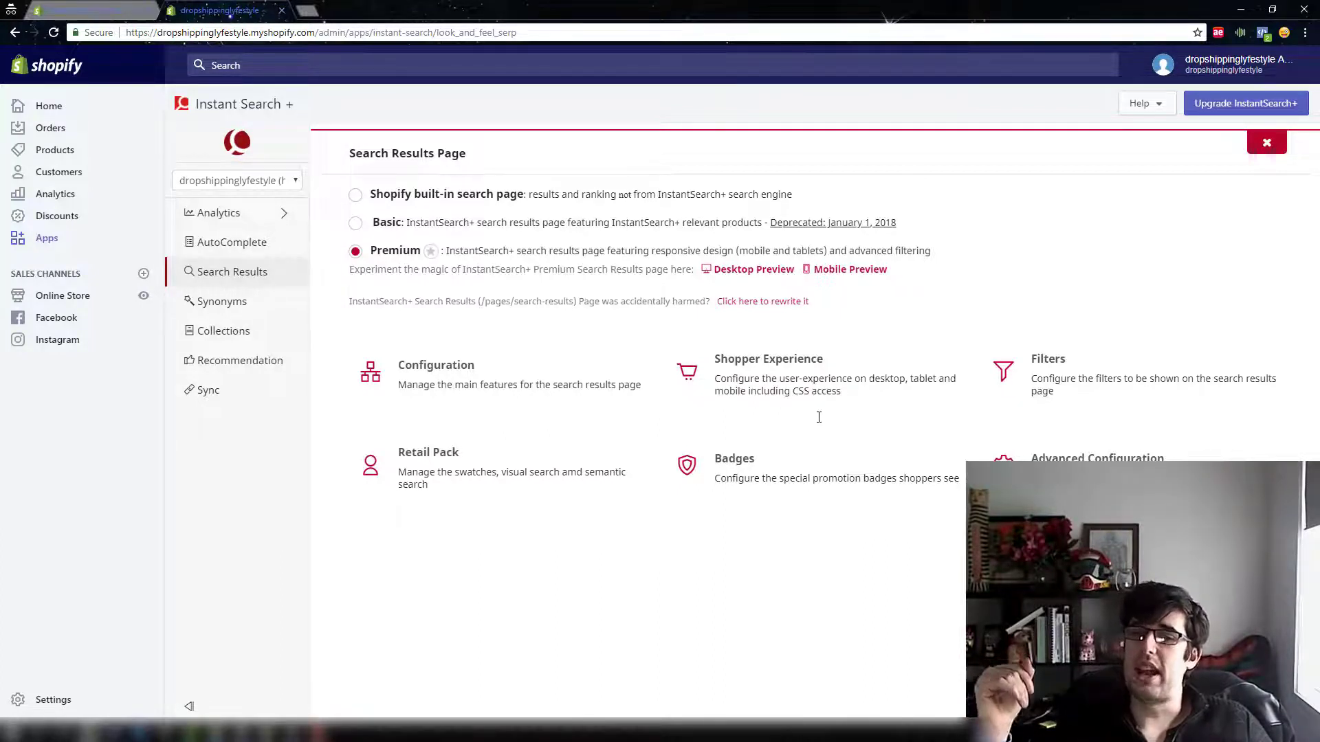
In the AutoComplete settings, disable categories suggestions and enable popular products on focus, leaving product descriptions shown after trying to hide them
left_click(196, 244)
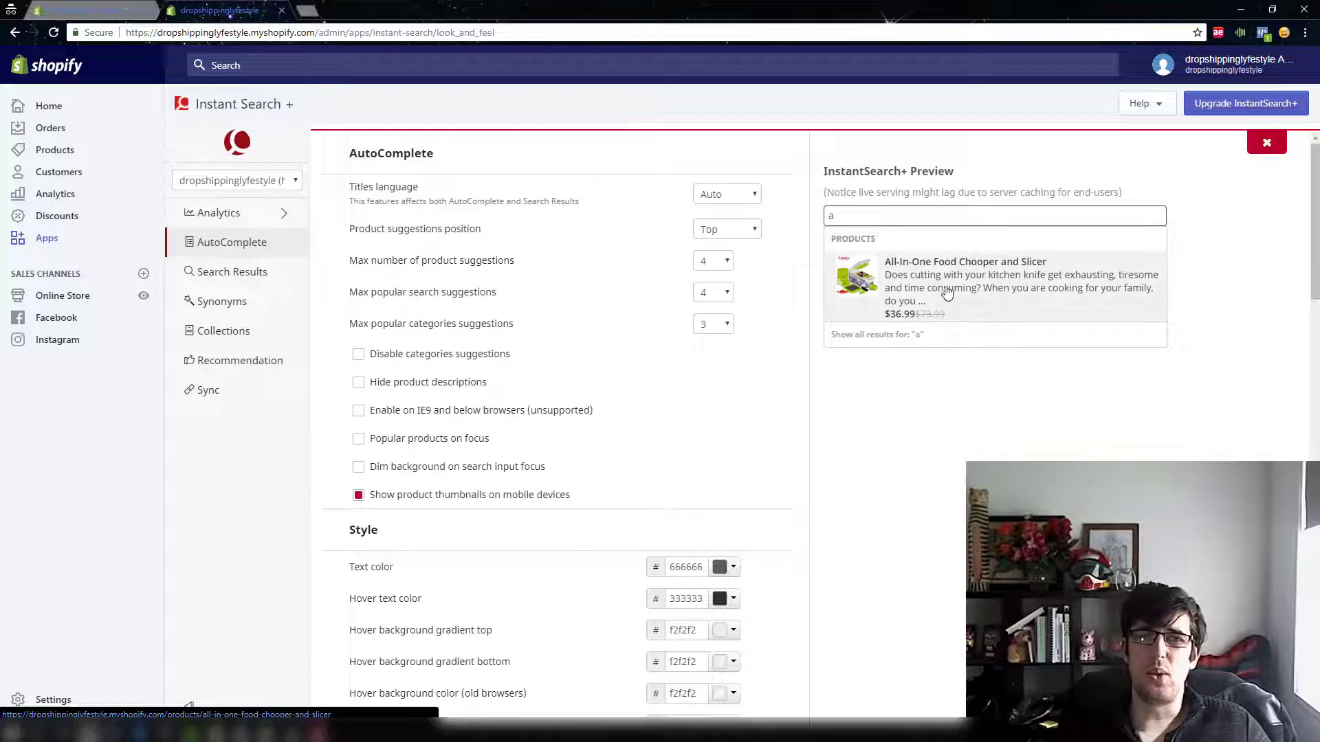
left_click(435, 358)
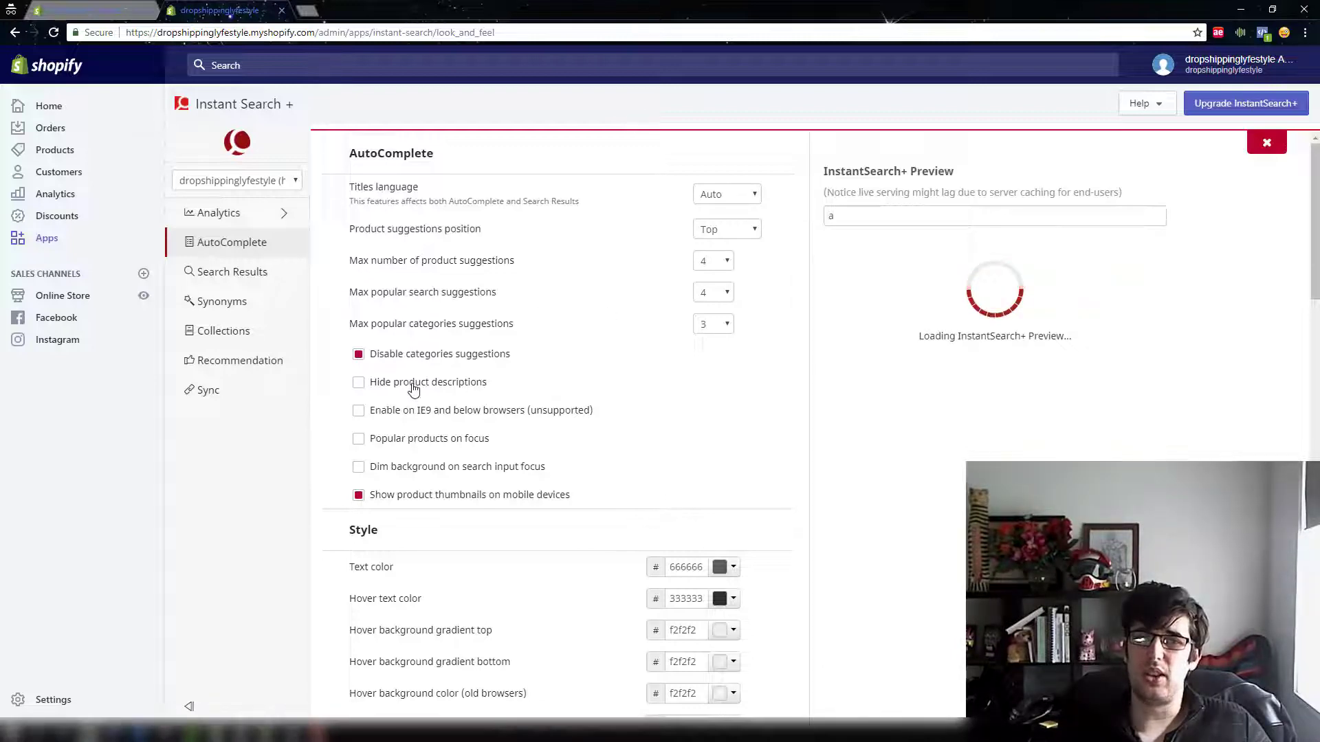
left_click(413, 385)
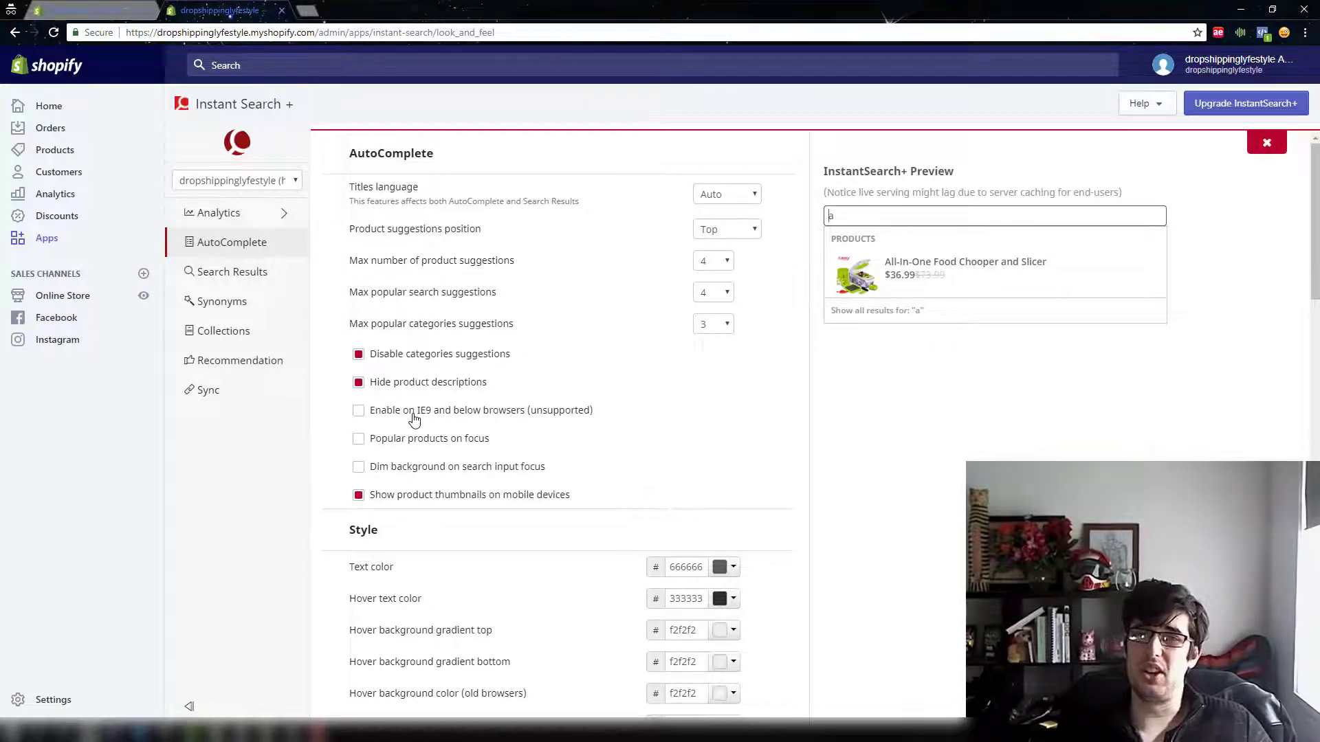
left_click(402, 381)
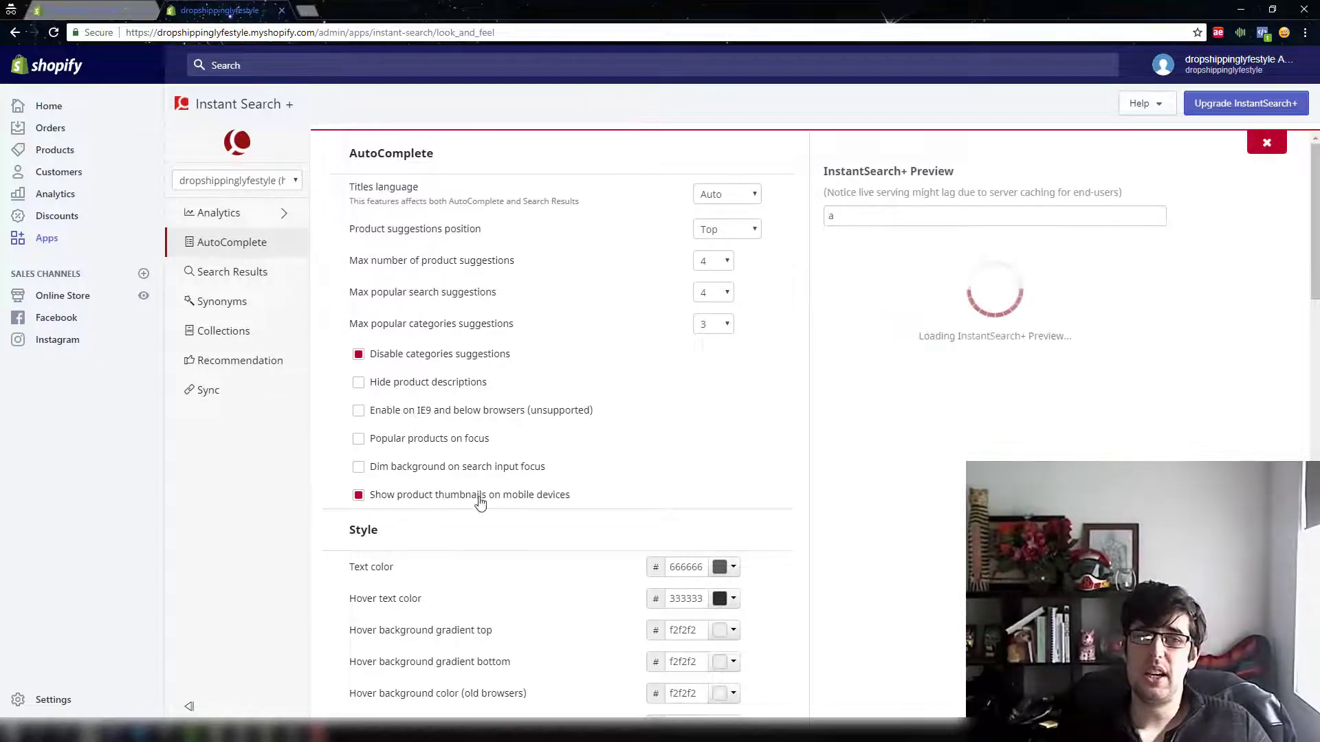
left_click(404, 448)
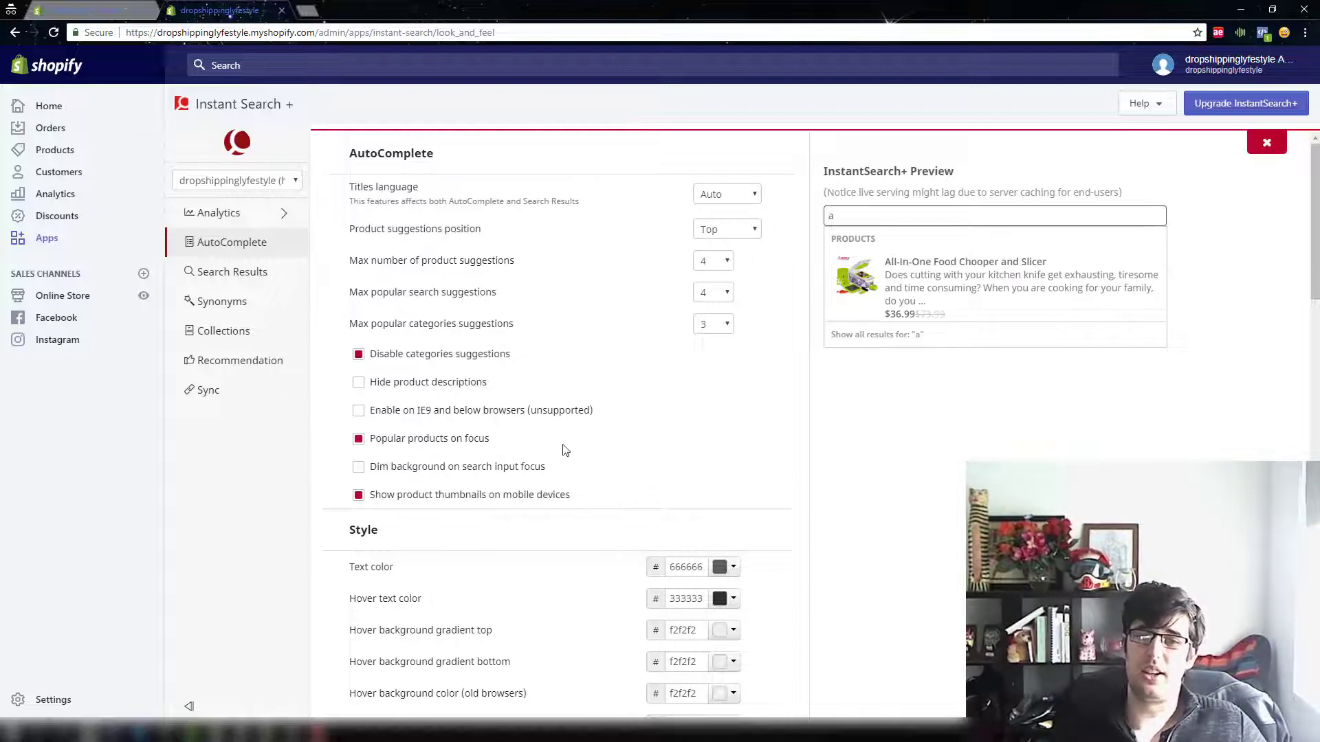
Review the AutoComplete color settings and dropdown style options
scroll(564, 450, "down", 8)
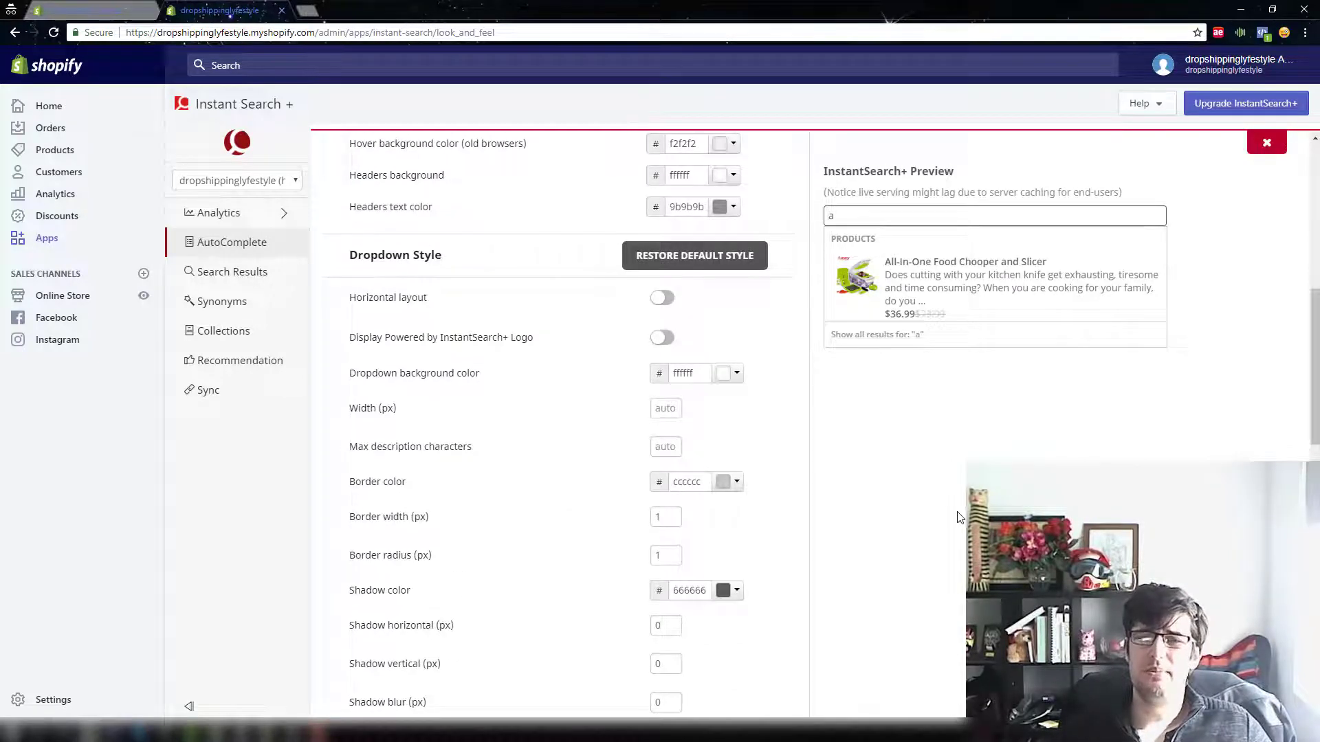
scroll(786, 523, "up", 8)
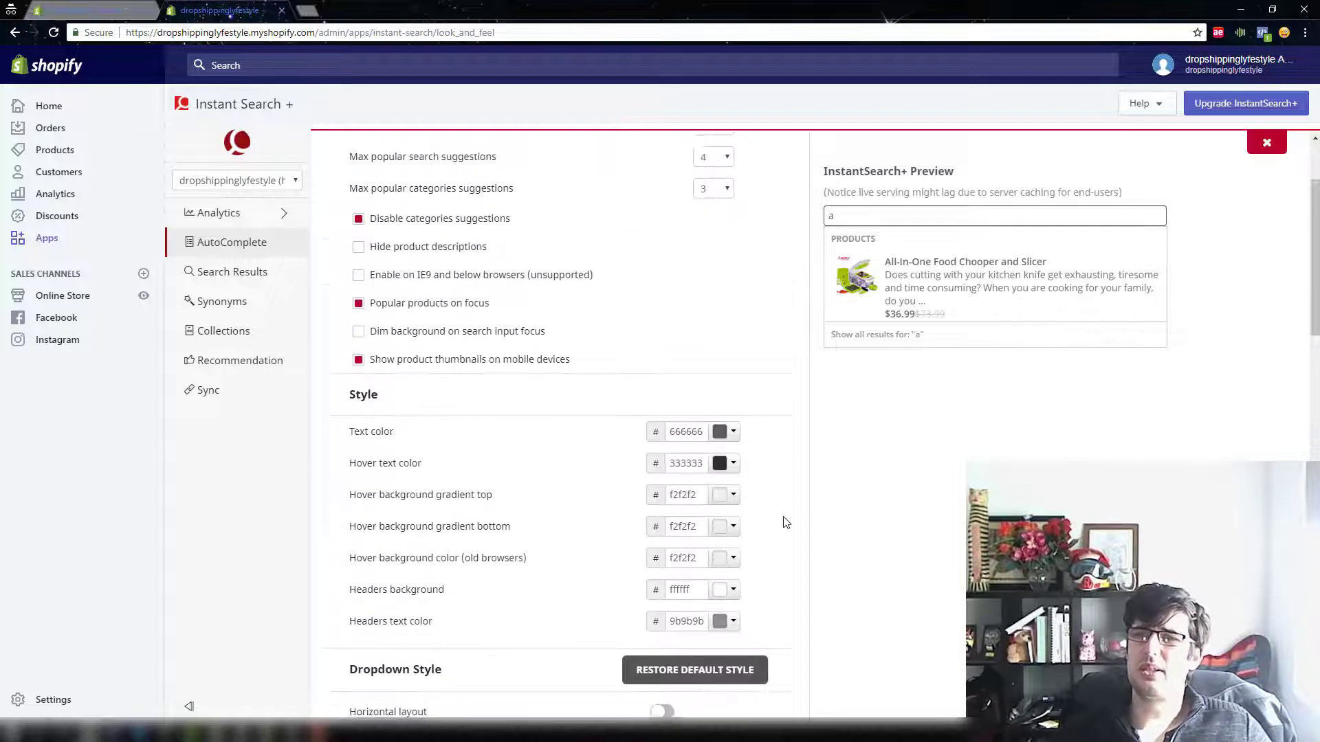